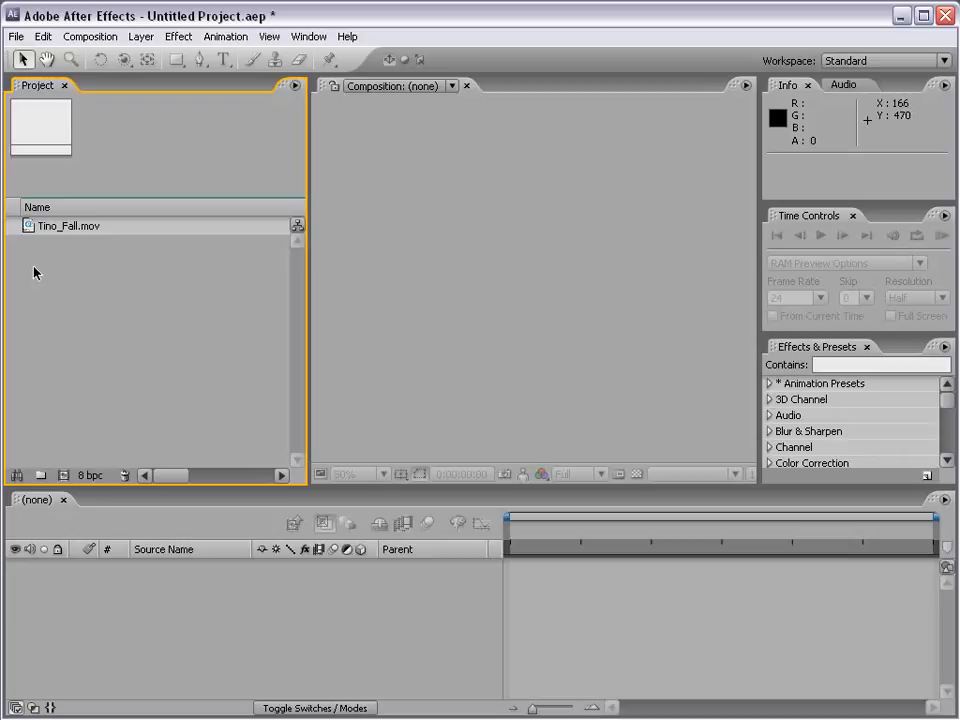
# - Create a composition from the Tino_Fall.mov footage and move the current time to 0:00:02:04
pyautogui.click(28, 226)
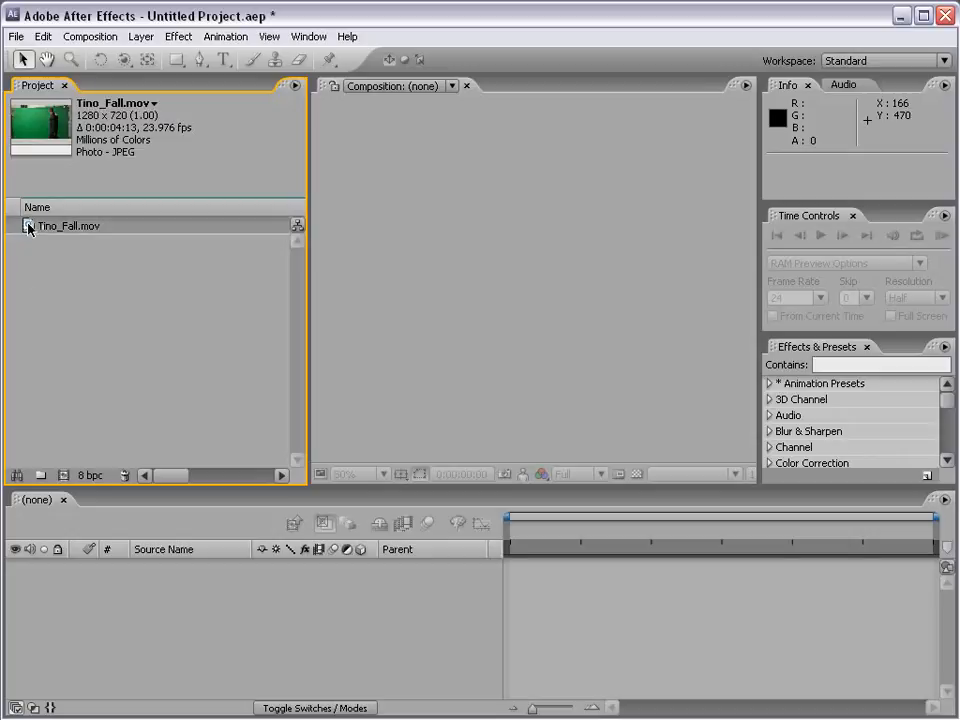
pyautogui.moveTo(28, 226); pyautogui.dragTo(501, 290)
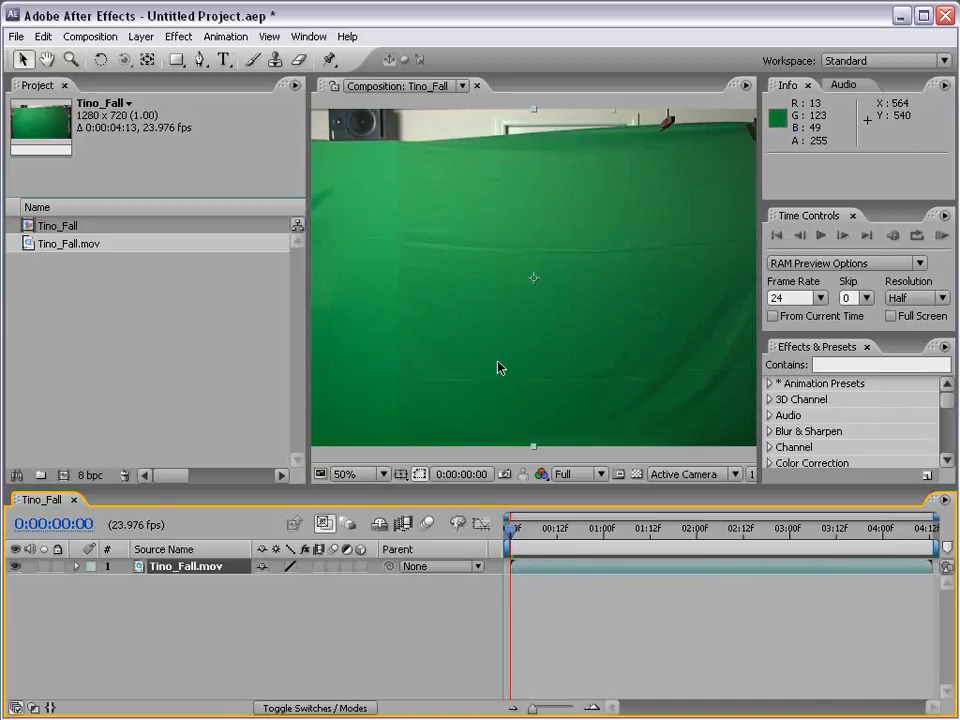
pyautogui.moveTo(384, 489); pyautogui.dragTo(382, 419)
pyautogui.moveTo(574, 468); pyautogui.dragTo(712, 468)
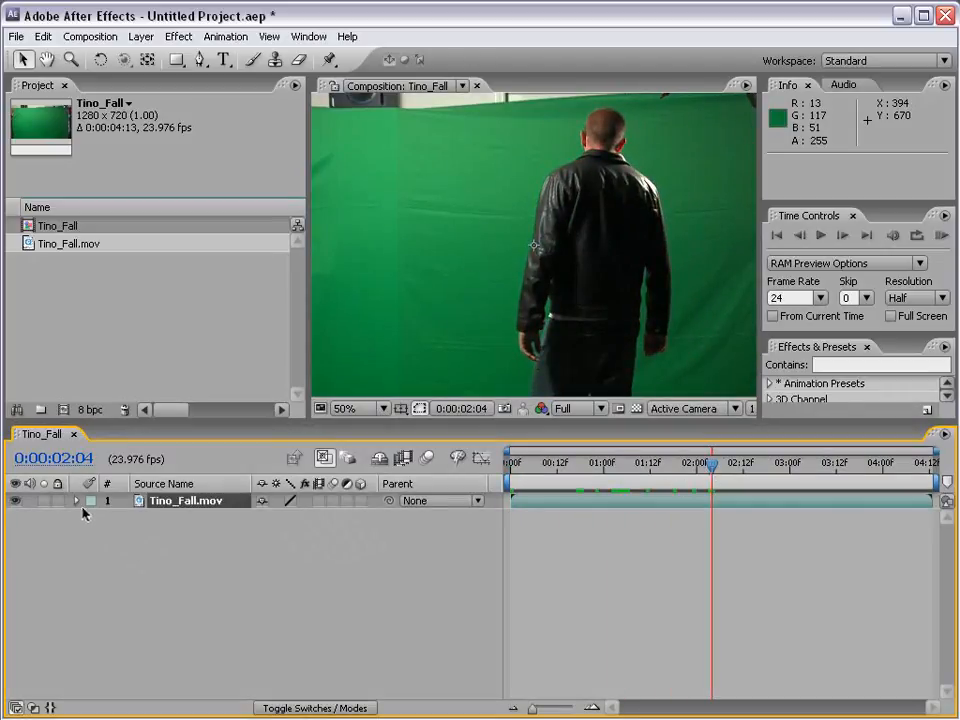
# - Expand the Tino_Fall.mov layer's transform properties and enable an expression on Position
pyautogui.click(75, 501)
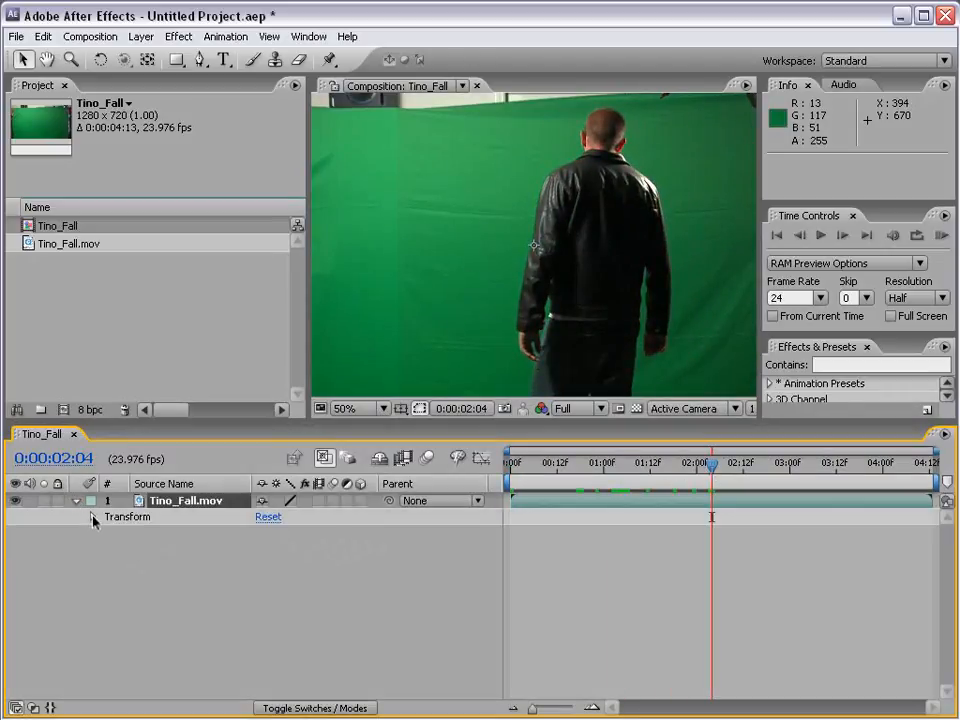
pyautogui.click(92, 517)
pyautogui.click(156, 550)
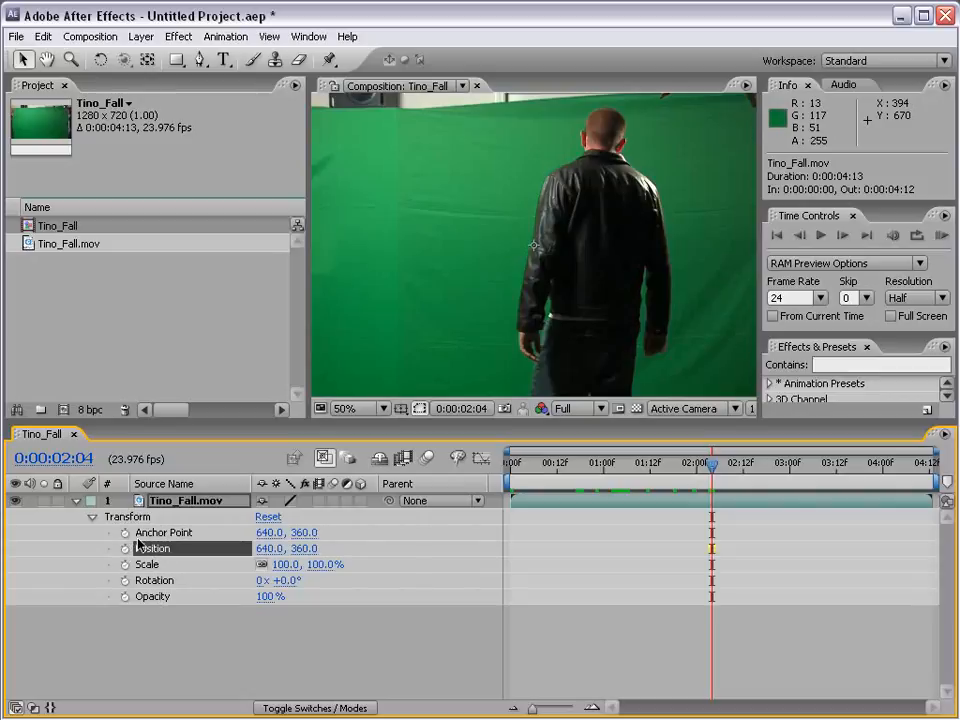
pyautogui.keyDown('alt'); pyautogui.click(125, 549); pyautogui.keyUp('alt')
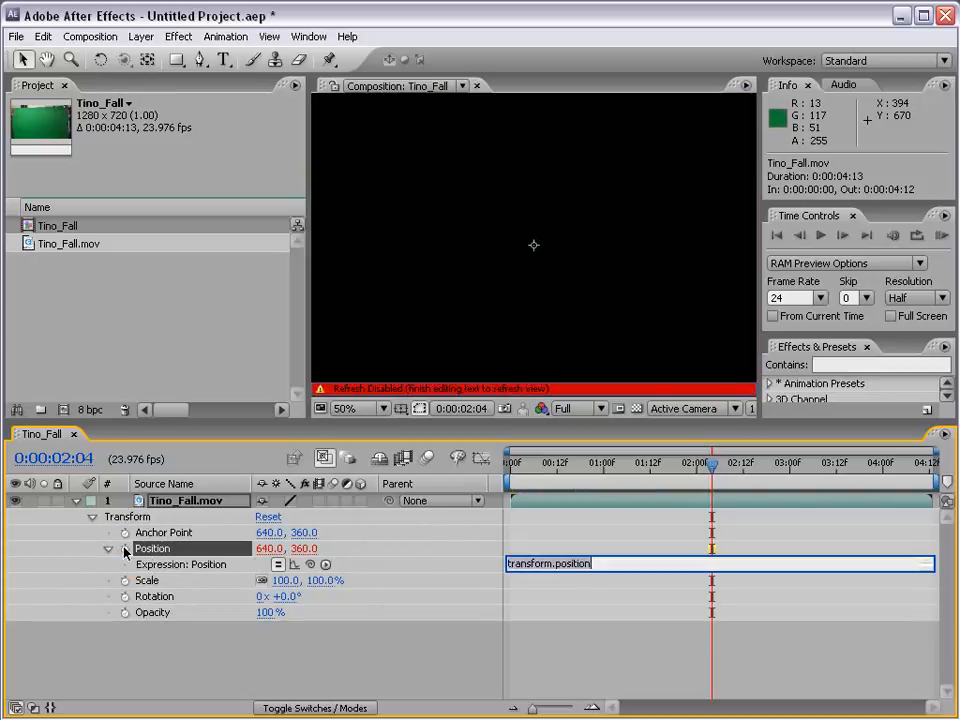
# - Delete the default transform.position text from the Position expression
pyautogui.click(590, 564)
pyautogui.click(512, 564)
pyautogui.moveTo(595, 571); pyautogui.dragTo(514, 567)
pyautogui.click(606, 570)
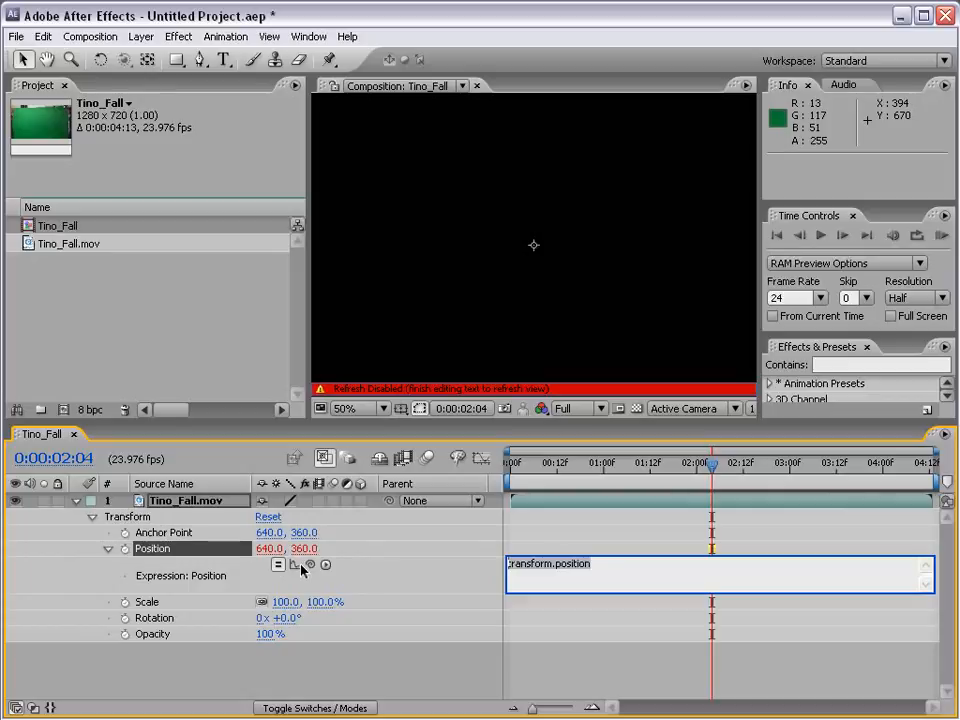
pyautogui.click(606, 565)
pyautogui.moveTo(601, 565); pyautogui.dragTo(486, 568)
pyautogui.click(586, 565)
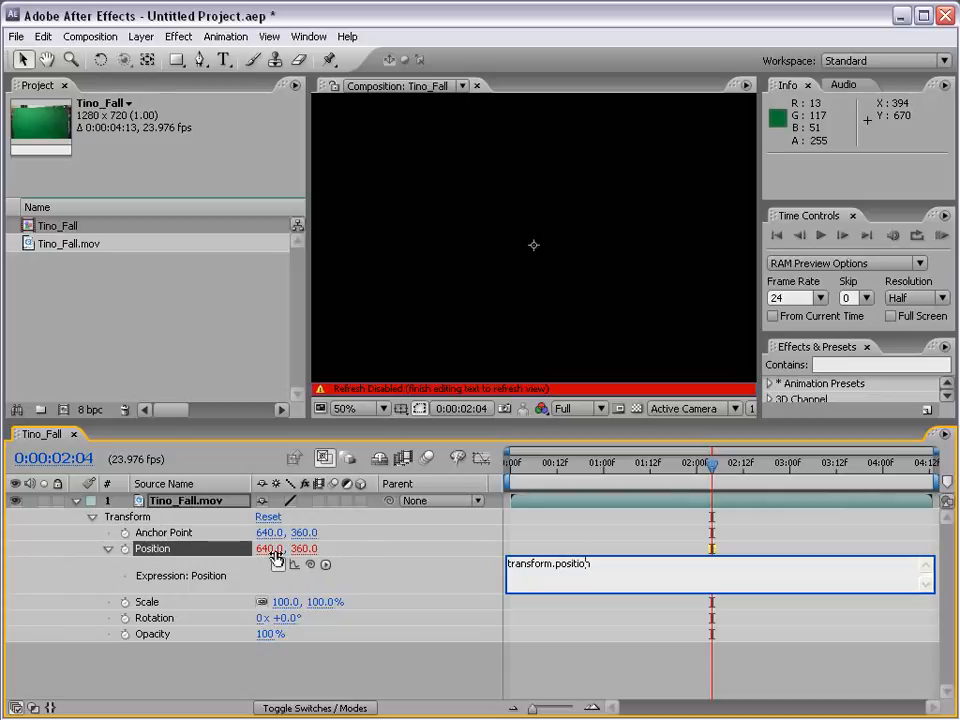
pyautogui.moveTo(600, 568); pyautogui.dragTo(453, 562)
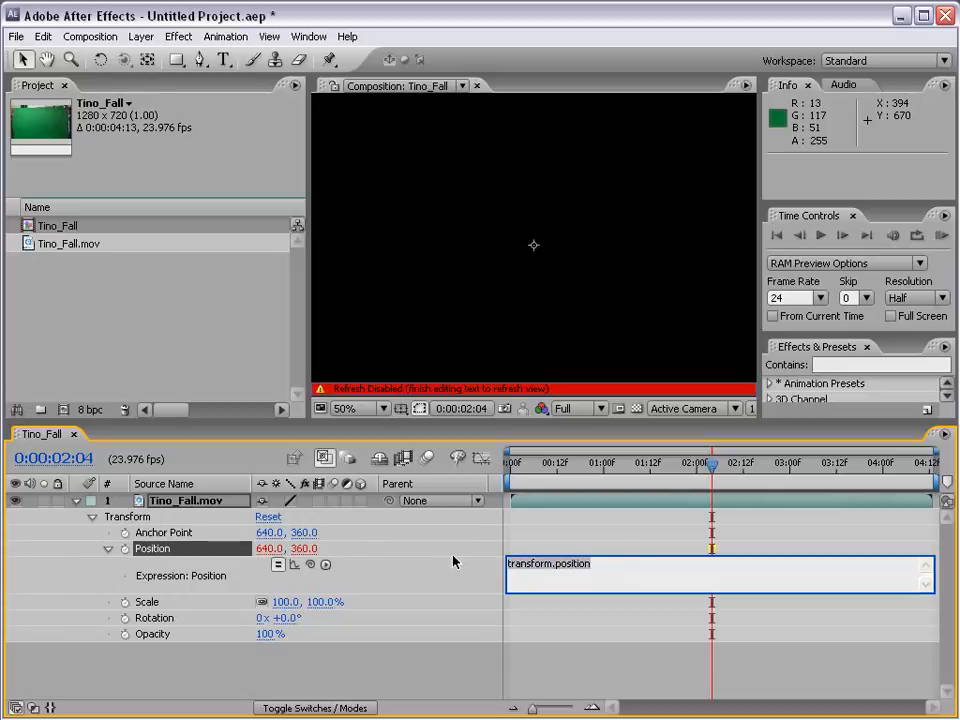
pyautogui.press('BackSpace')
pyautogui.click(325, 565)
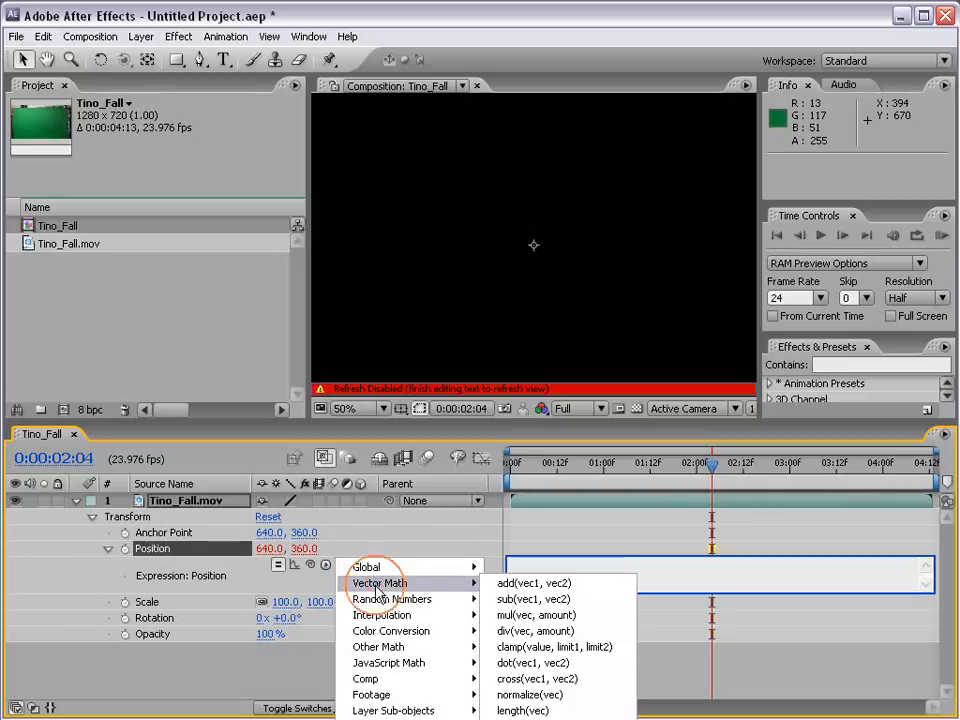
pyautogui.moveTo(378, 601)
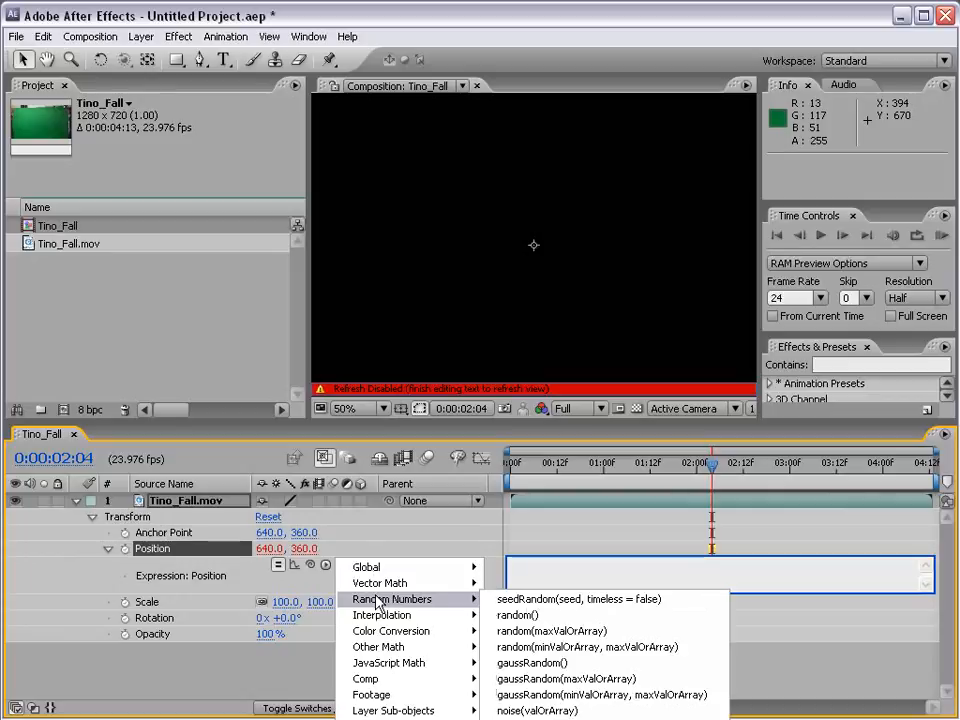
pyautogui.moveTo(482, 586)
pyautogui.click(676, 574)
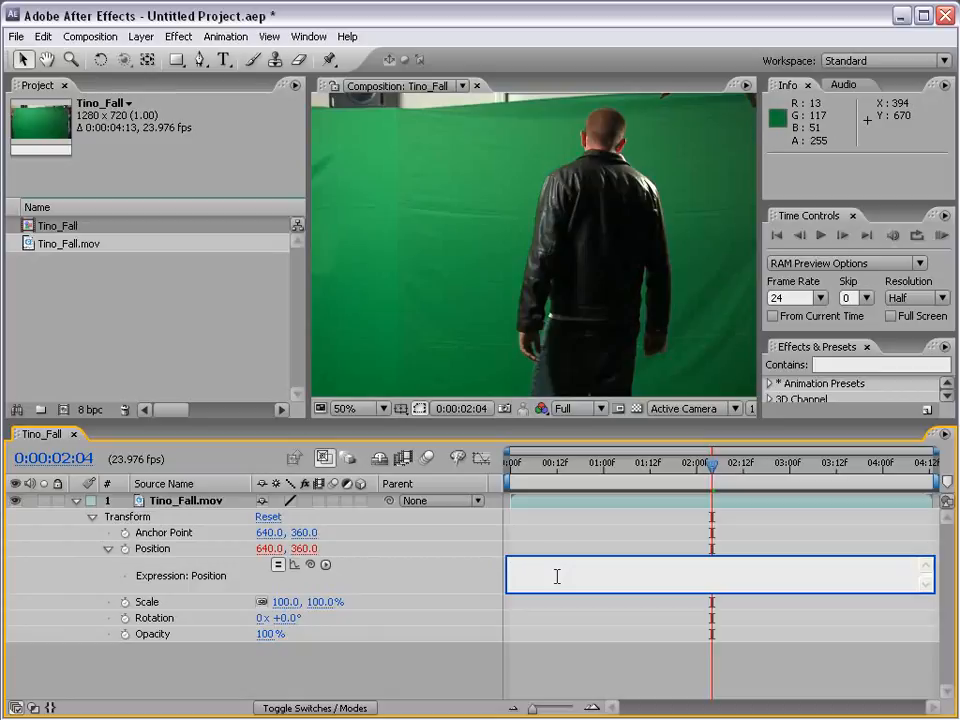
# - Enter wiggle(12,25) as the Position expression
pyautogui.write('wiggle(12,25)')
# - Set the wiggle frequency in the Position expression to 10 and apply the expression
pyautogui.doubleClick(547, 565)
pyautogui.click(570, 565)
pyautogui.doubleClick(561, 565)
pyautogui.click(587, 564)
pyautogui.doubleClick(547, 564)
pyautogui.click(557, 564)
pyautogui.doubleClick(546, 564)
pyautogui.write('10')
pyautogui.click(554, 551)
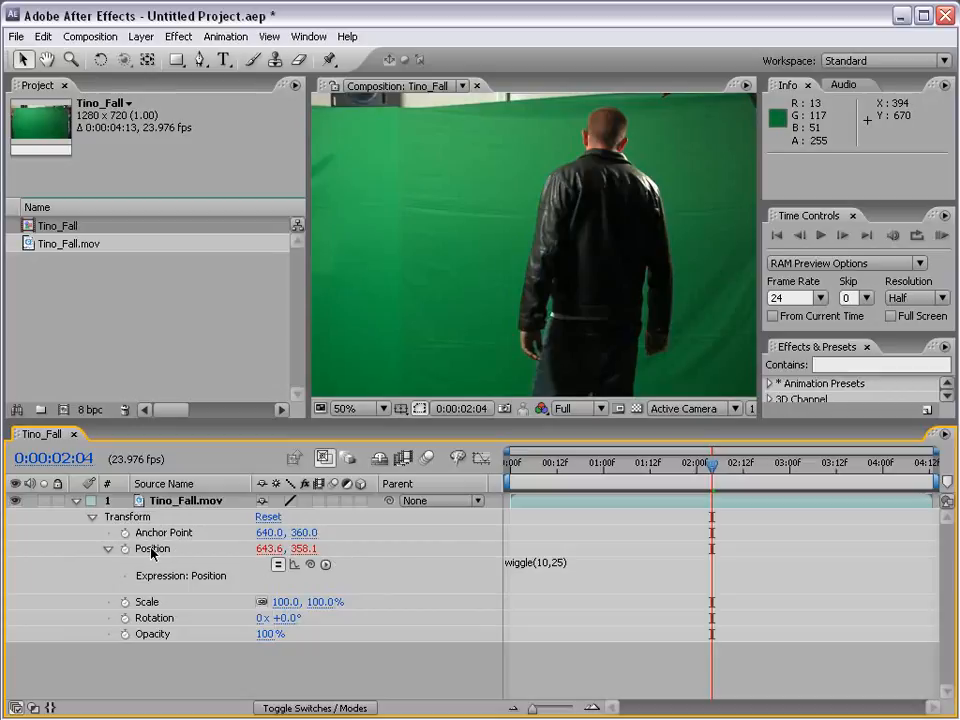
# - Enlarge the composition view, run a RAM preview of the shake, and scrub to 0:00:02:20
pyautogui.moveTo(463, 432); pyautogui.dragTo(463, 490)
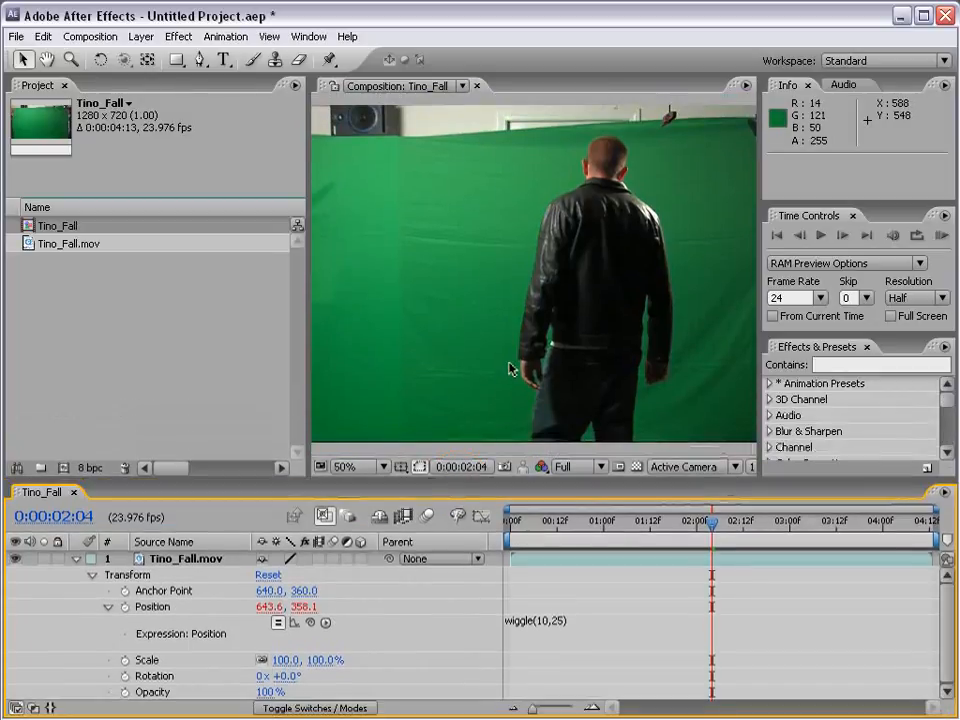
pyautogui.click(941, 237)
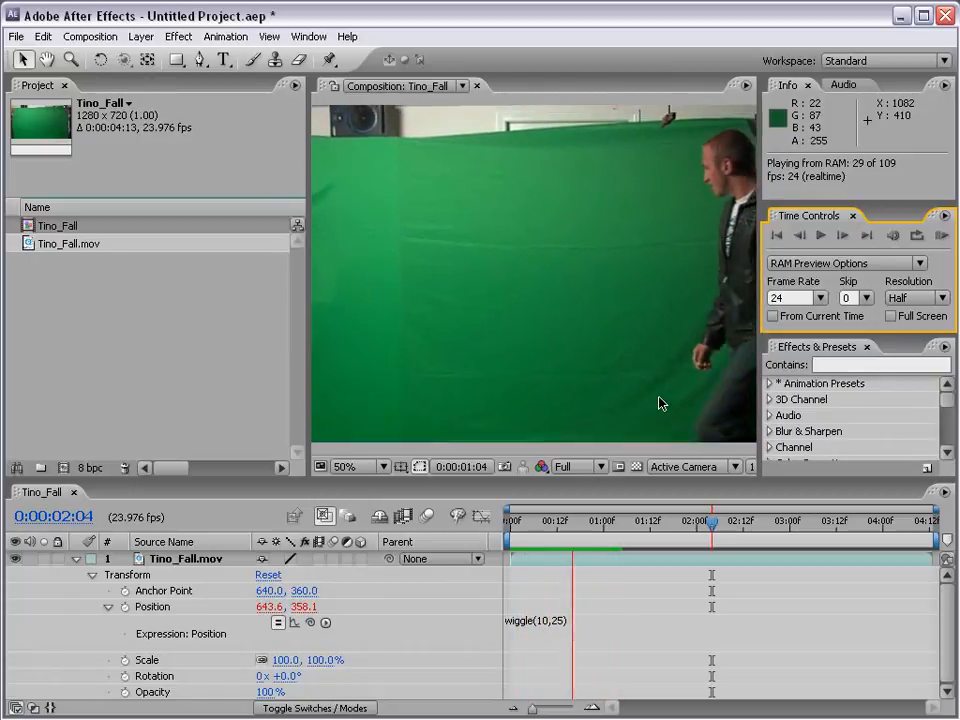
pyautogui.click(566, 527)
pyautogui.moveTo(568, 533); pyautogui.dragTo(775, 533)
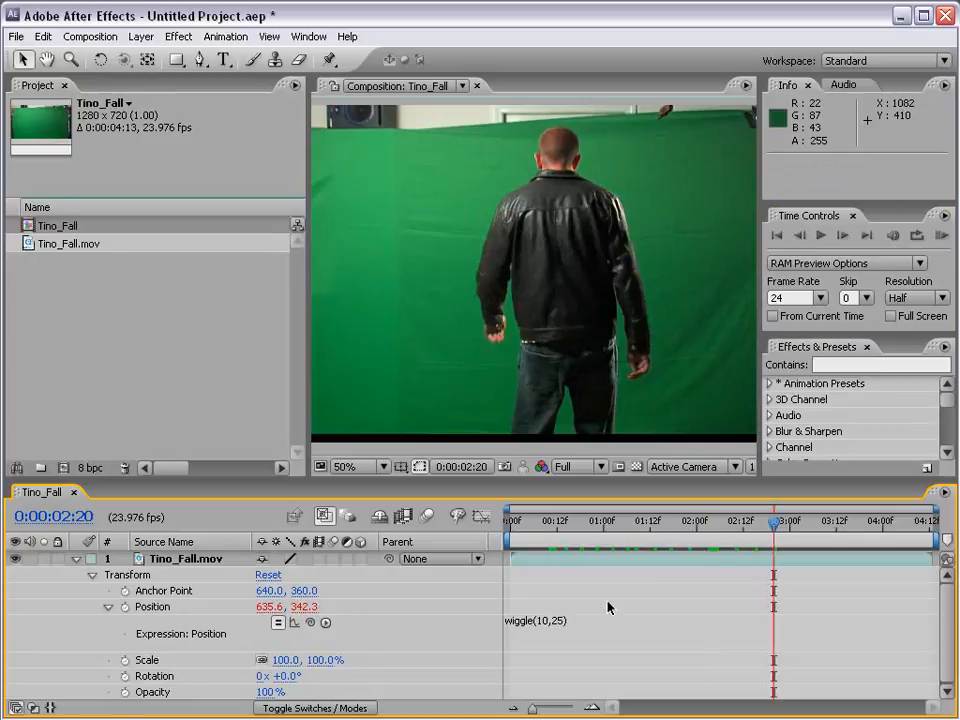
# - Change the Position expression to wiggle(25,50) and run a RAM preview of the shake
pyautogui.click(567, 622)
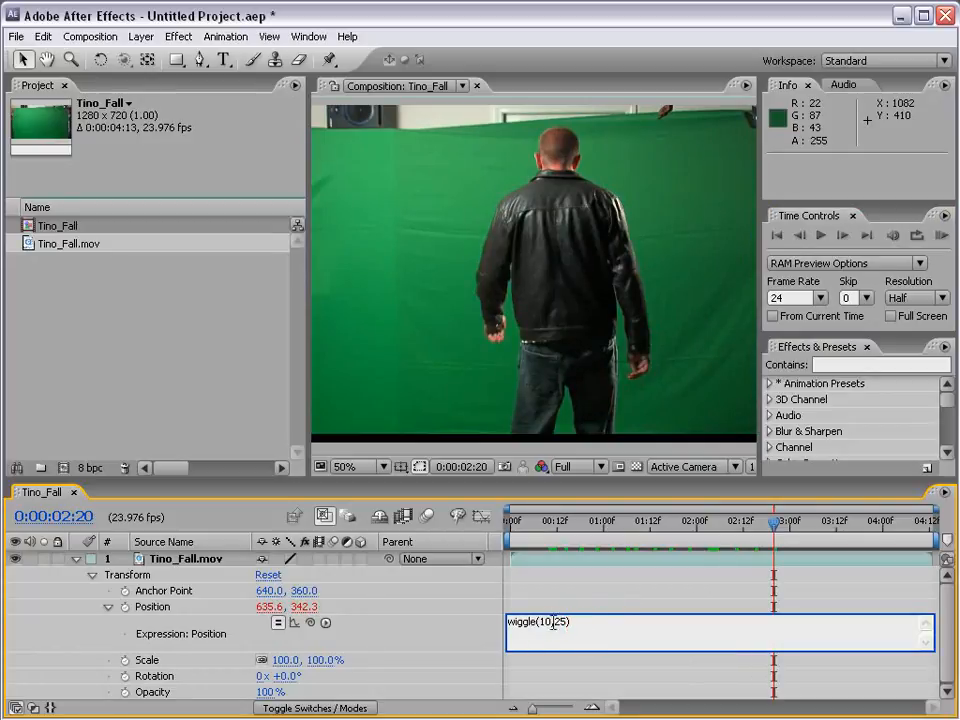
pyautogui.click(568, 606)
pyautogui.click(577, 624)
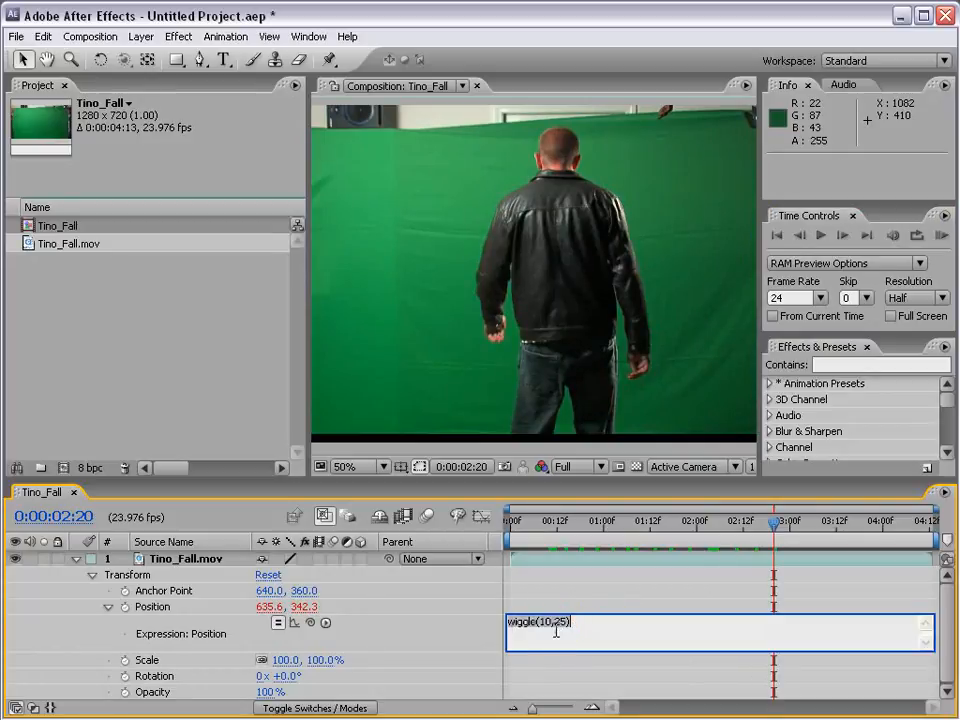
pyautogui.doubleClick(541, 622)
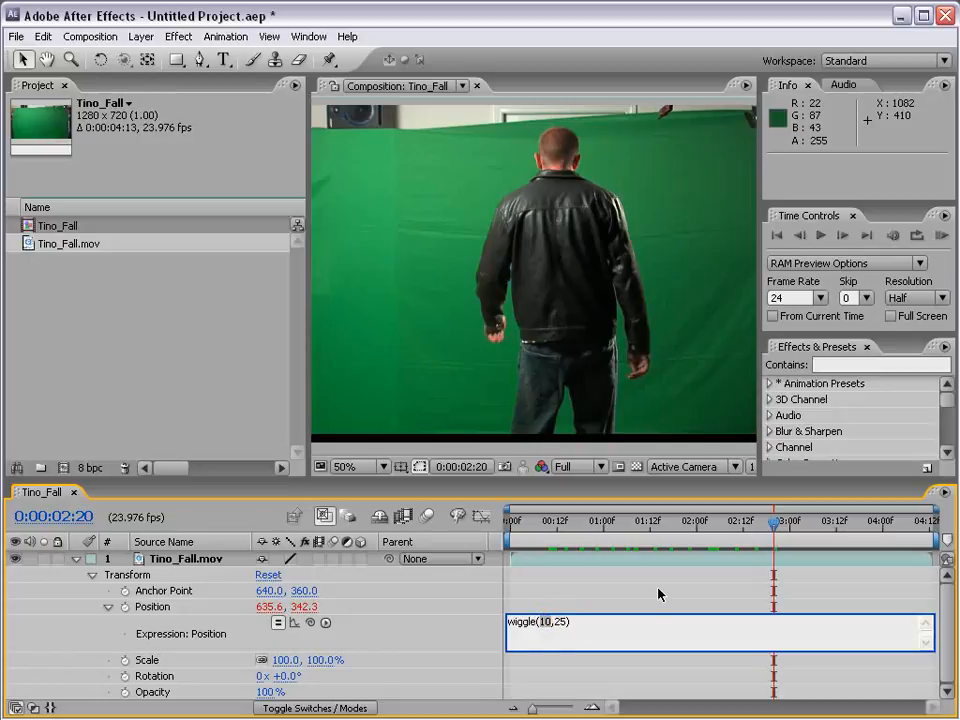
pyautogui.write('25')
pyautogui.doubleClick(561, 622)
pyautogui.write('50')
pyautogui.click(941, 236)
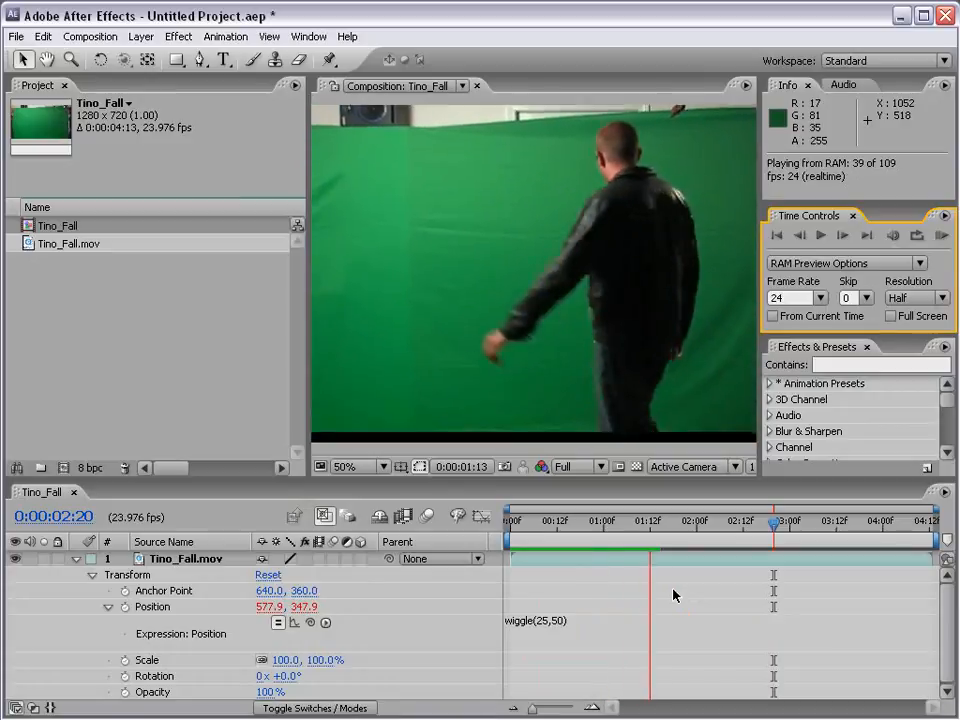
# - Change the Position expression to wiggle(.25,250) and run a RAM preview of the motion
pyautogui.hotkey('ctrl', 'z')
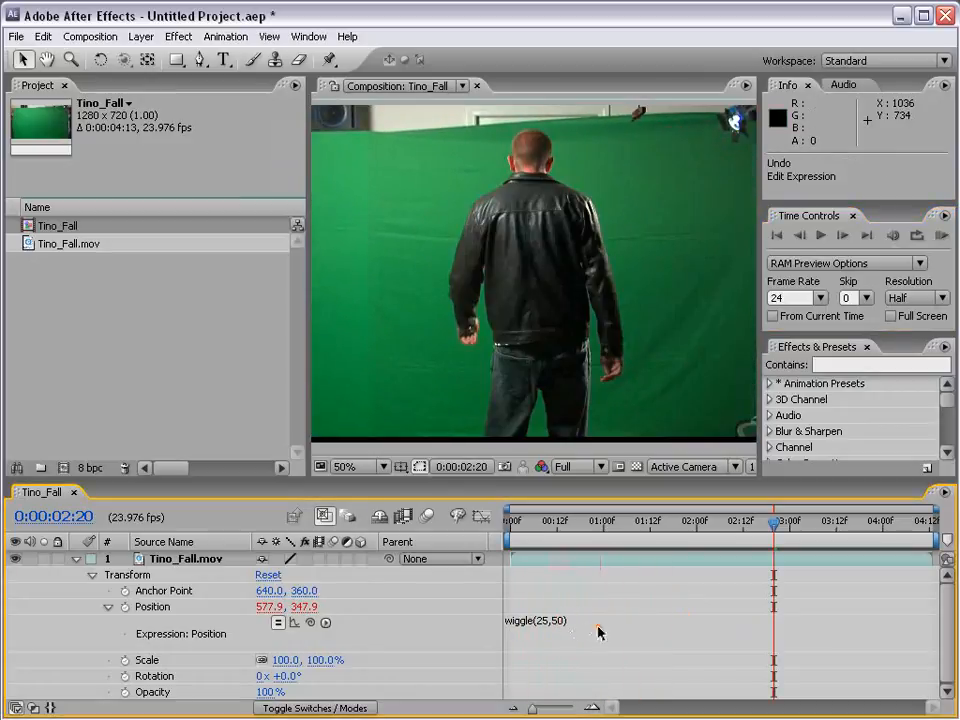
pyautogui.click(557, 630)
pyautogui.doubleClick(545, 621)
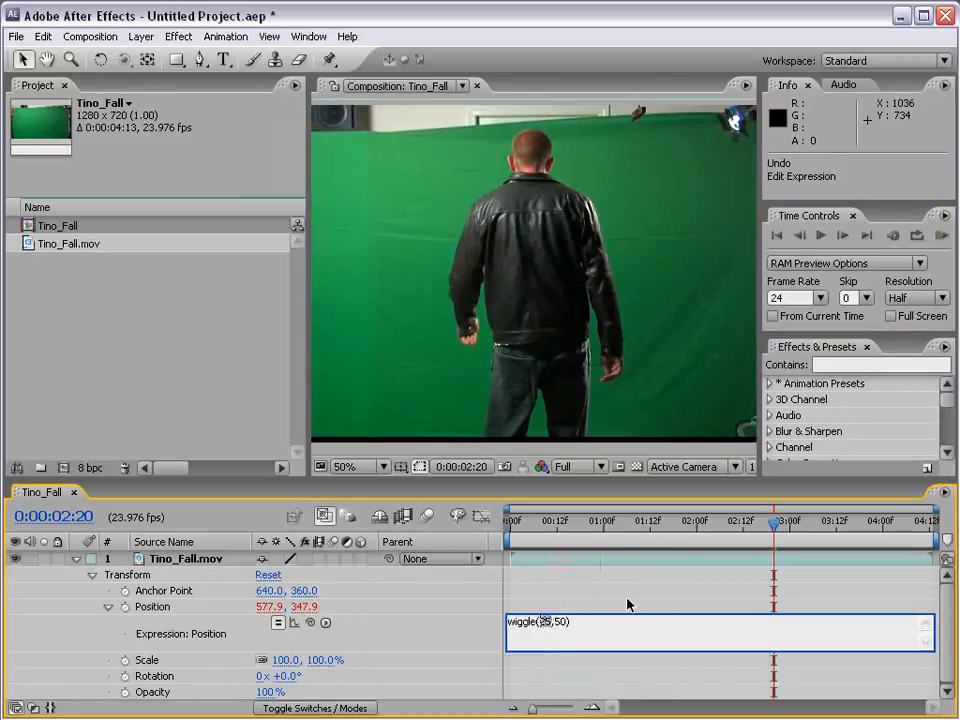
pyautogui.press('BackSpace')
pyautogui.write('.25,')
pyautogui.click(564, 621)
pyautogui.write('25')
pyautogui.click(940, 235)
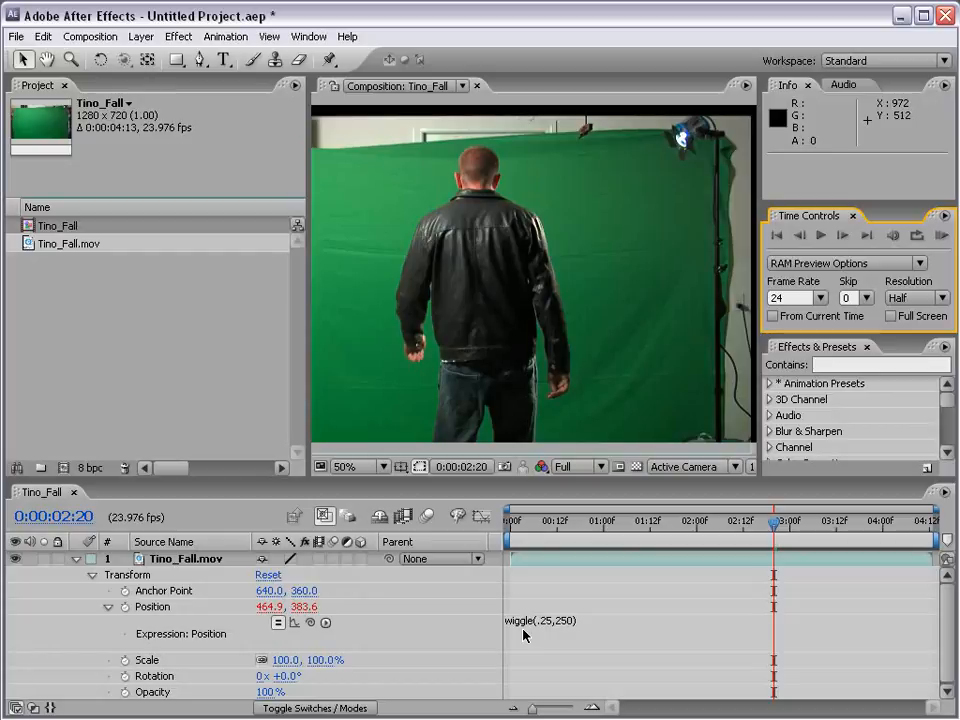
# - Change the Position expression to wiggle(5,25) and scrub through the timeline to check the shake
pyautogui.scroll(-2, 657, 290)
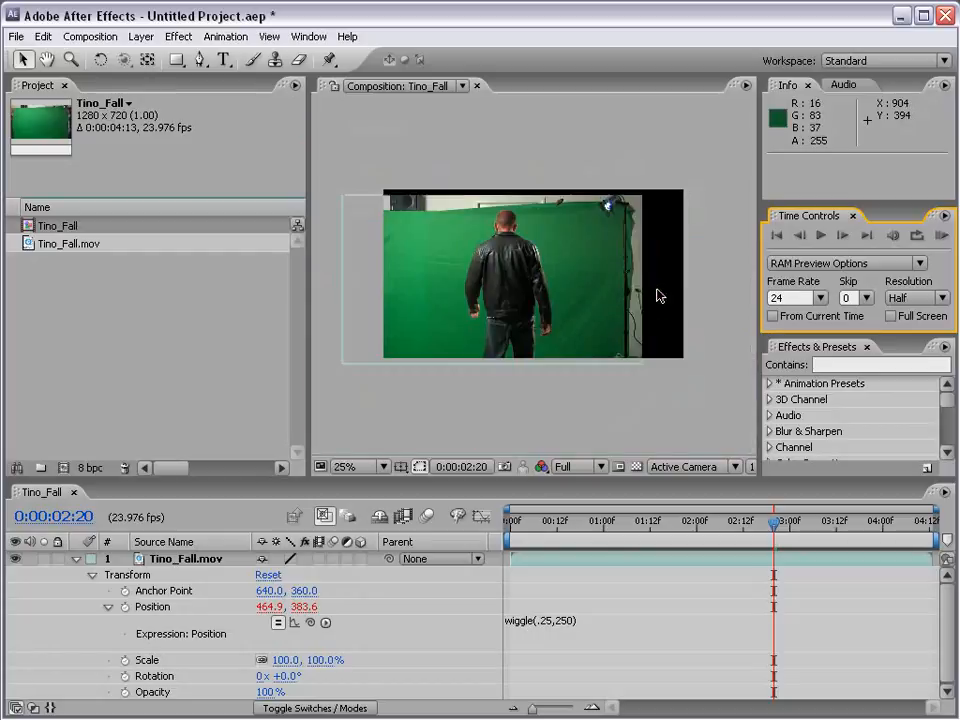
pyautogui.click(550, 621)
pyautogui.moveTo(548, 621); pyautogui.dragTo(542, 621)
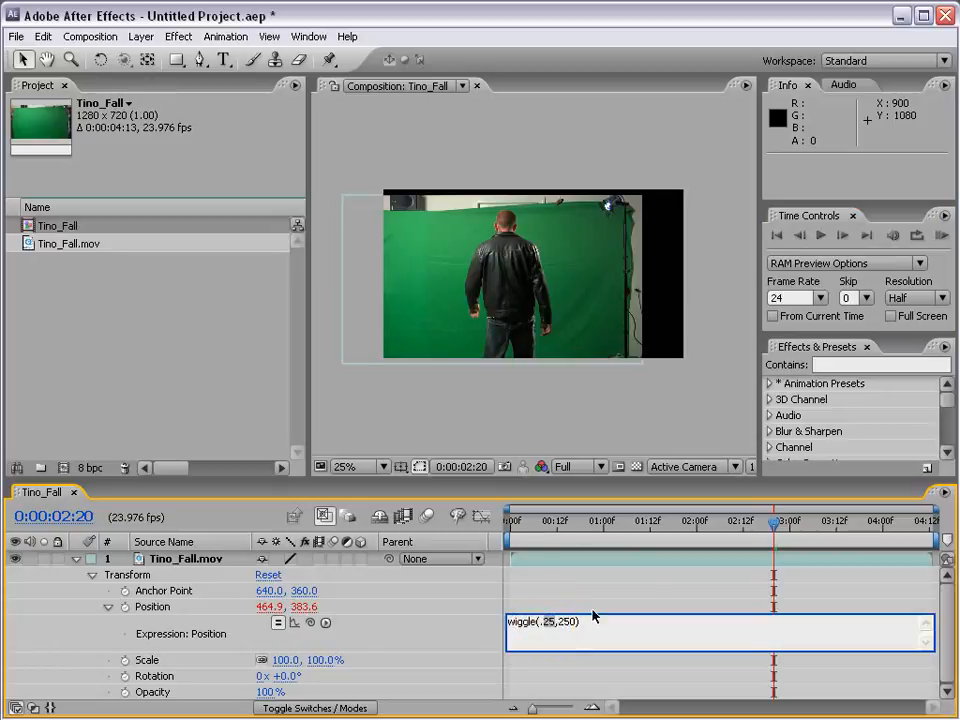
pyautogui.press('BackSpace')
pyautogui.write('5')
pyautogui.click(615, 585)
pyautogui.moveTo(527, 532); pyautogui.dragTo(699, 531)
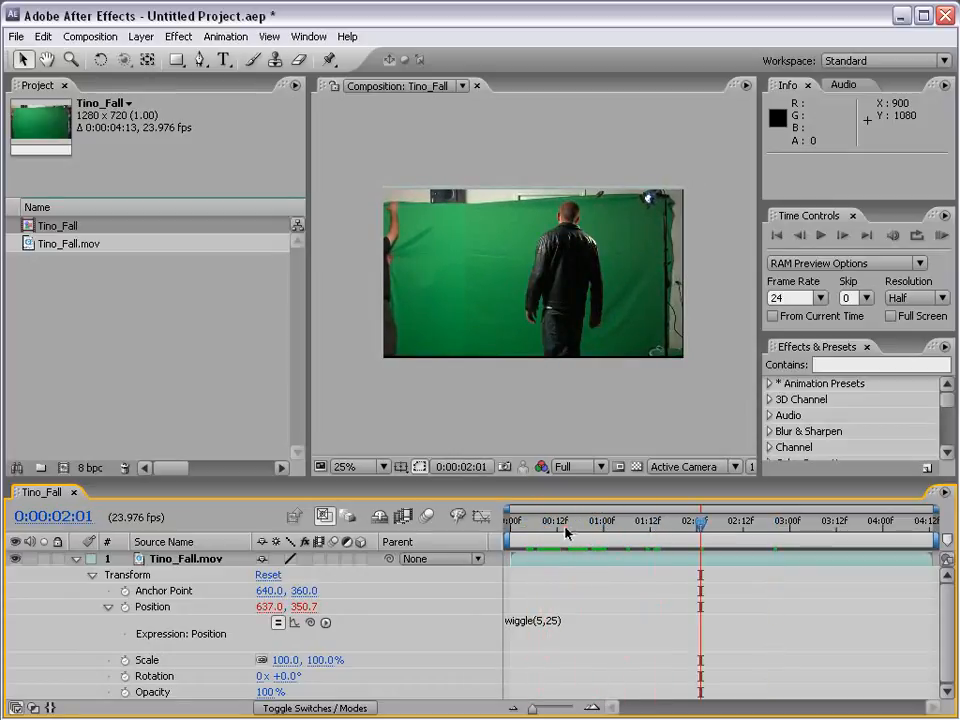
pyautogui.moveTo(567, 532); pyautogui.dragTo(865, 549)
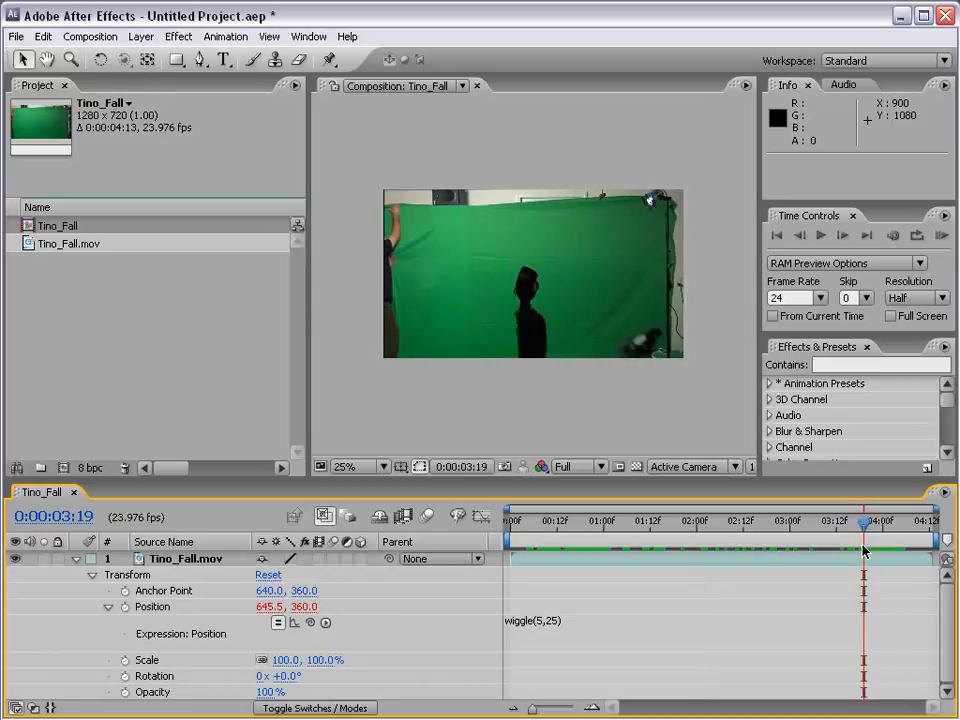
# - Apply a Slider Control expression effect to the Tino_Fall.mov layer and expand its Slider property
pyautogui.click(186, 559)
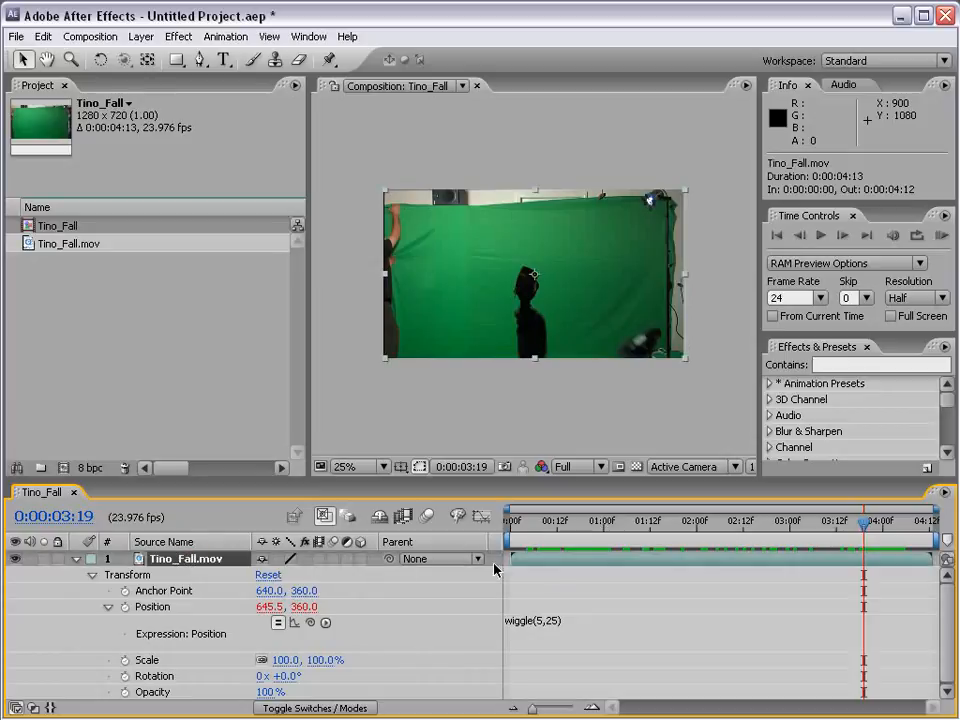
pyautogui.click(181, 37)
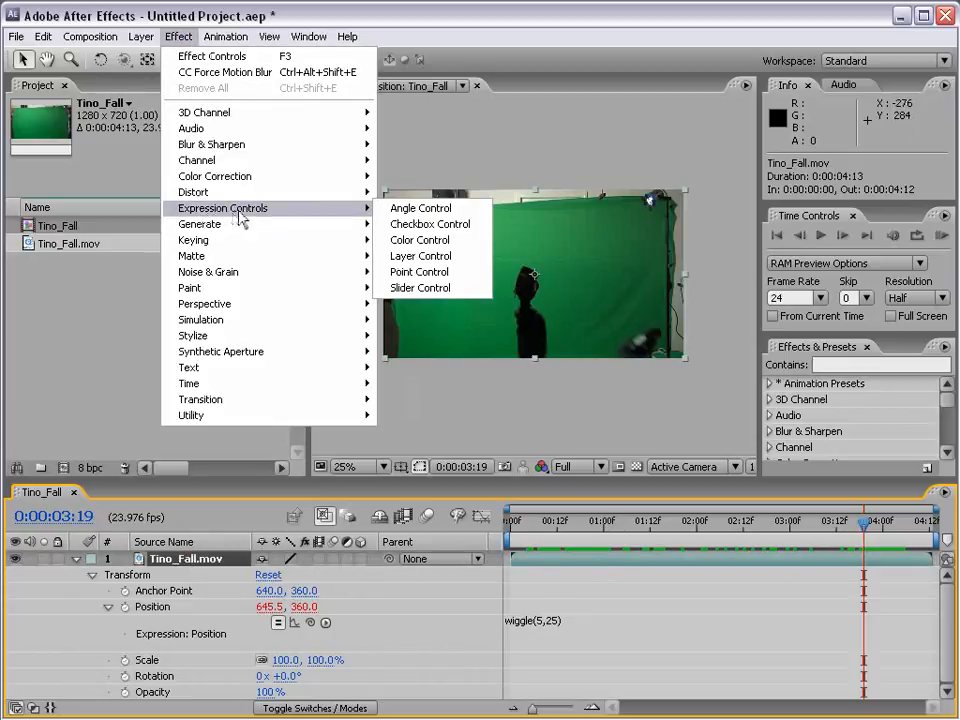
pyautogui.click(283, 209)
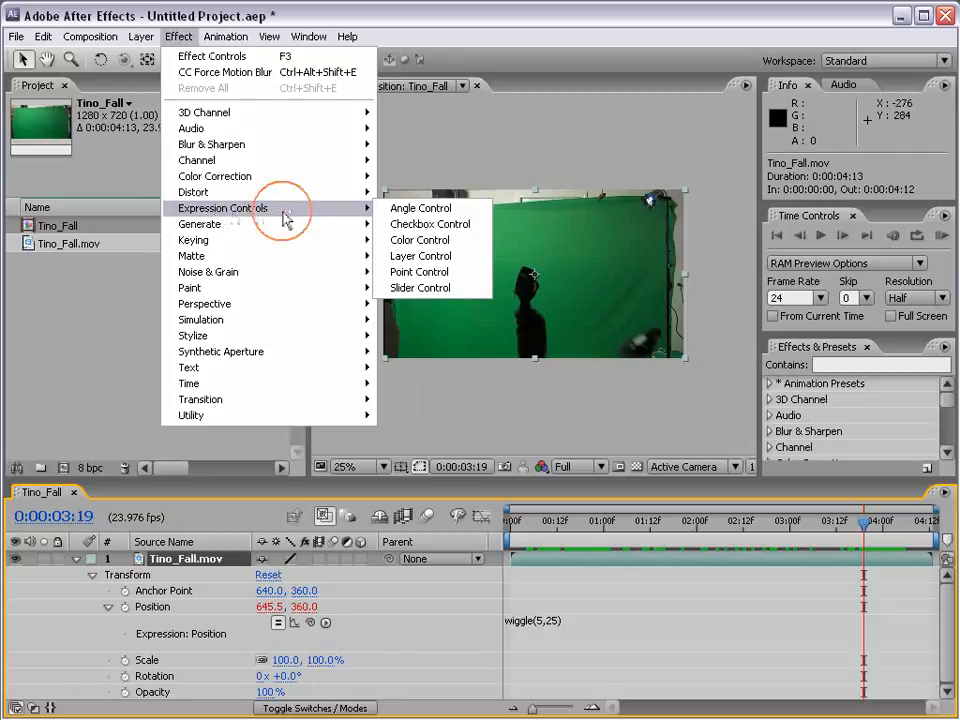
pyautogui.click(446, 288)
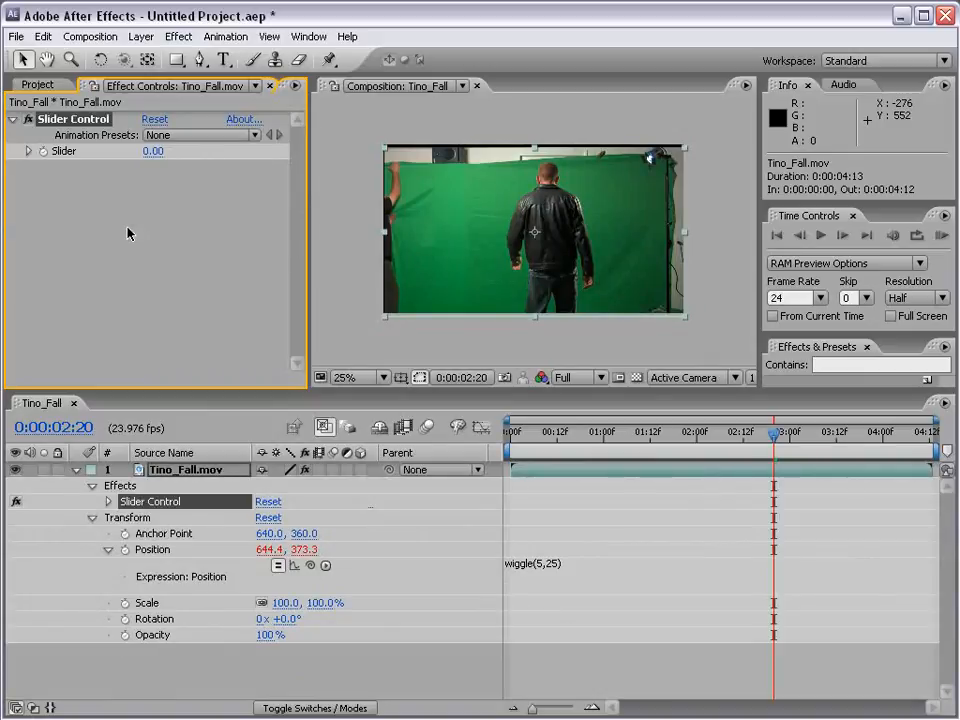
pyautogui.click(27, 152)
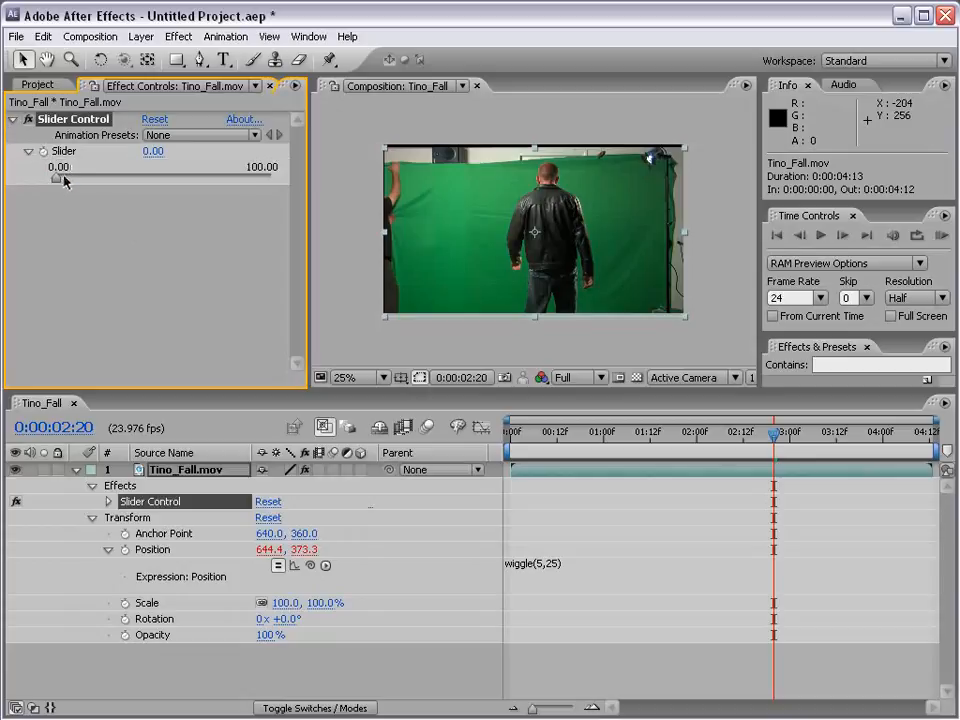
pyautogui.moveTo(56, 178)
pyautogui.mouseDown()
pyautogui.moveTo(146, 184)
pyautogui.moveTo(50, 188)
pyautogui.mouseUp()
# - Replace the amplitude value 25 in the Position wiggle expression with a link to the Slider Control's Slider property
pyautogui.click(541, 560)
pyautogui.click(549, 565)
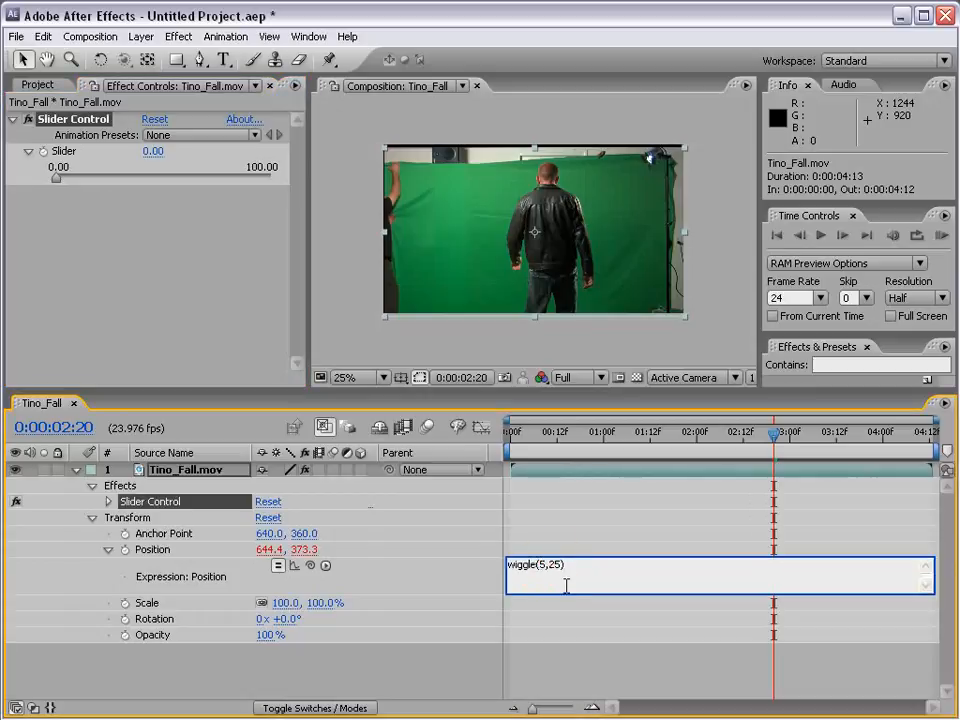
pyautogui.moveTo(546, 565); pyautogui.dragTo(540, 565)
pyautogui.doubleClick(555, 565)
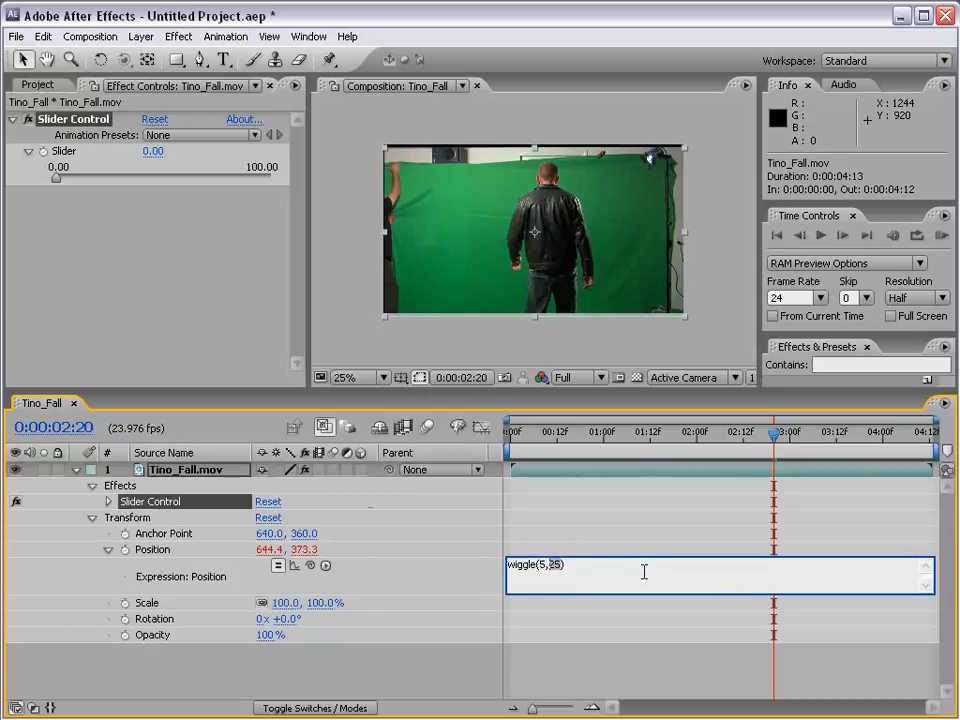
pyautogui.press('BackSpace')
pyautogui.moveTo(310, 566); pyautogui.dragTo(71, 155)
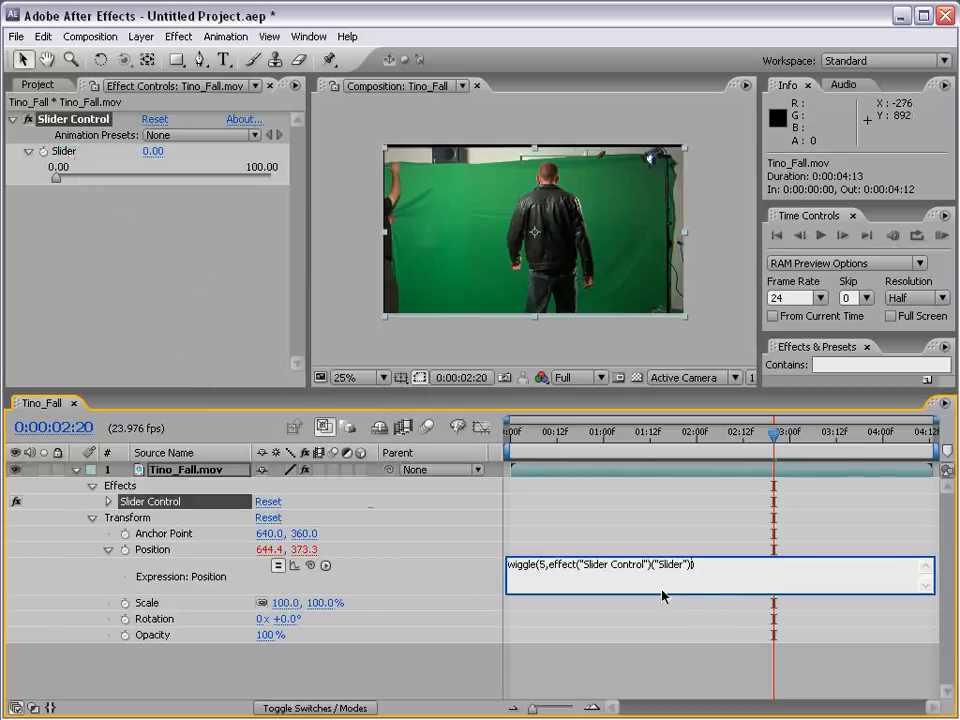
pyautogui.write(')')
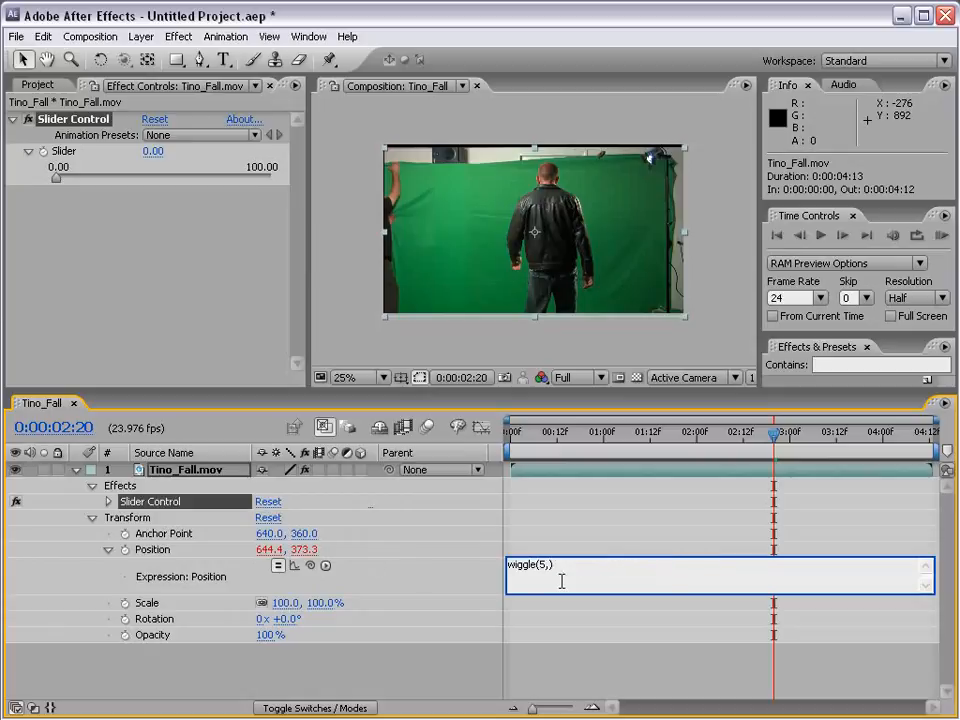
# - Relink the wiggle amplitude so the Position expression reads wiggle(5,effect("Slider Control")("Slider")), commit it and scrub to 0:00:02:00
pyautogui.write('eff')
pyautogui.moveTo(310, 567); pyautogui.dragTo(72, 152)
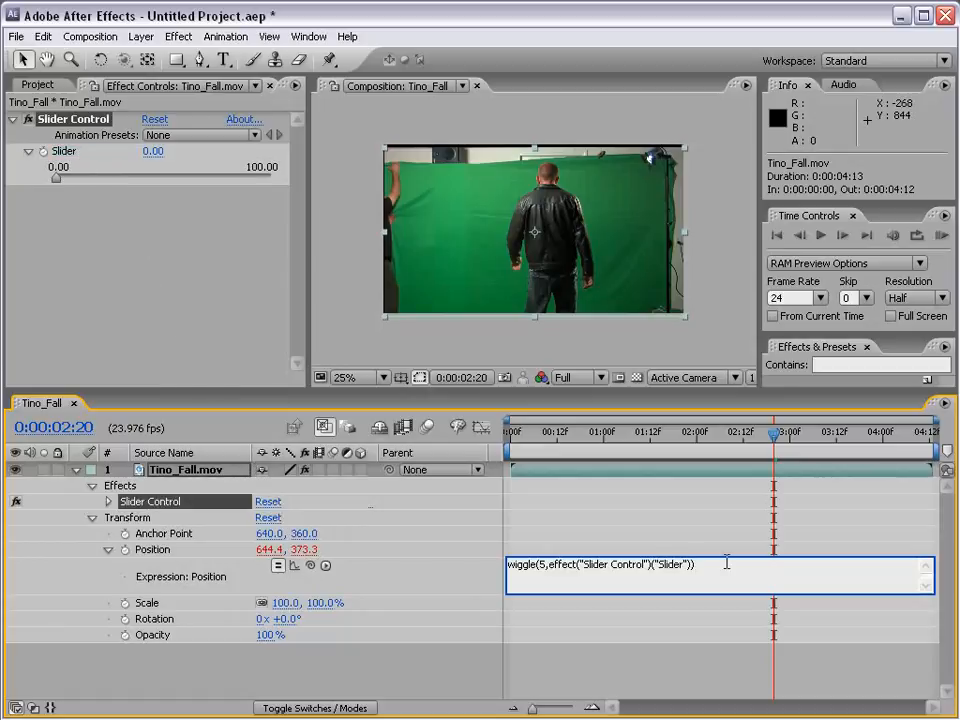
pyautogui.click(549, 568)
pyautogui.press('BackSpace')
pyautogui.click(675, 572)
pyautogui.click(566, 547)
pyautogui.moveTo(651, 445); pyautogui.dragTo(697, 443)
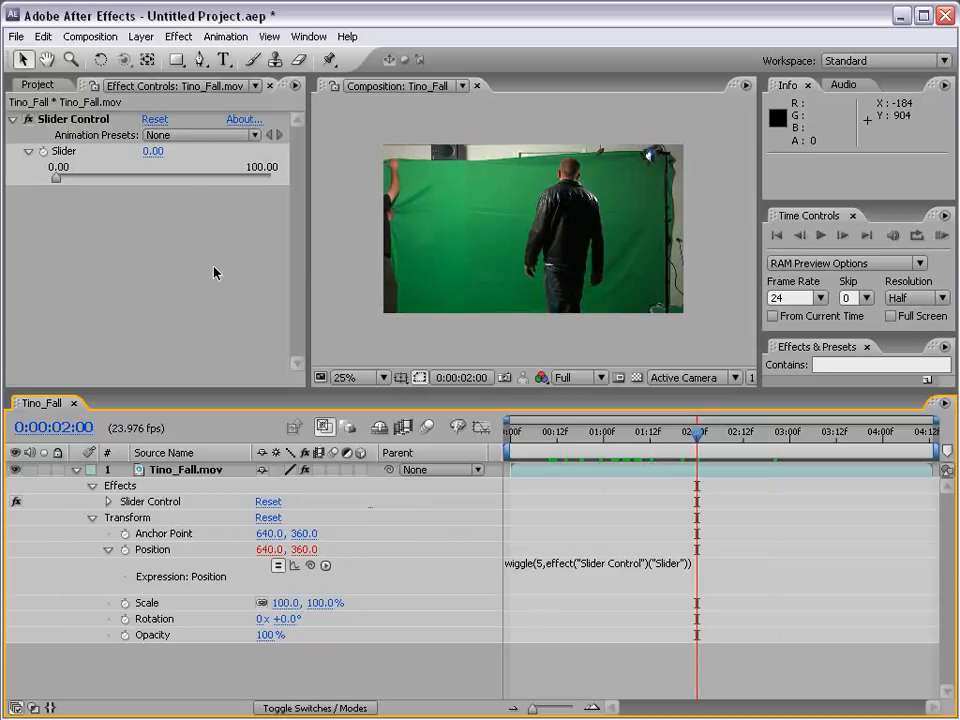
# - Set the Slider to 25 and scrub to 0:00:02:16 to check the shake
pyautogui.click(158, 151)
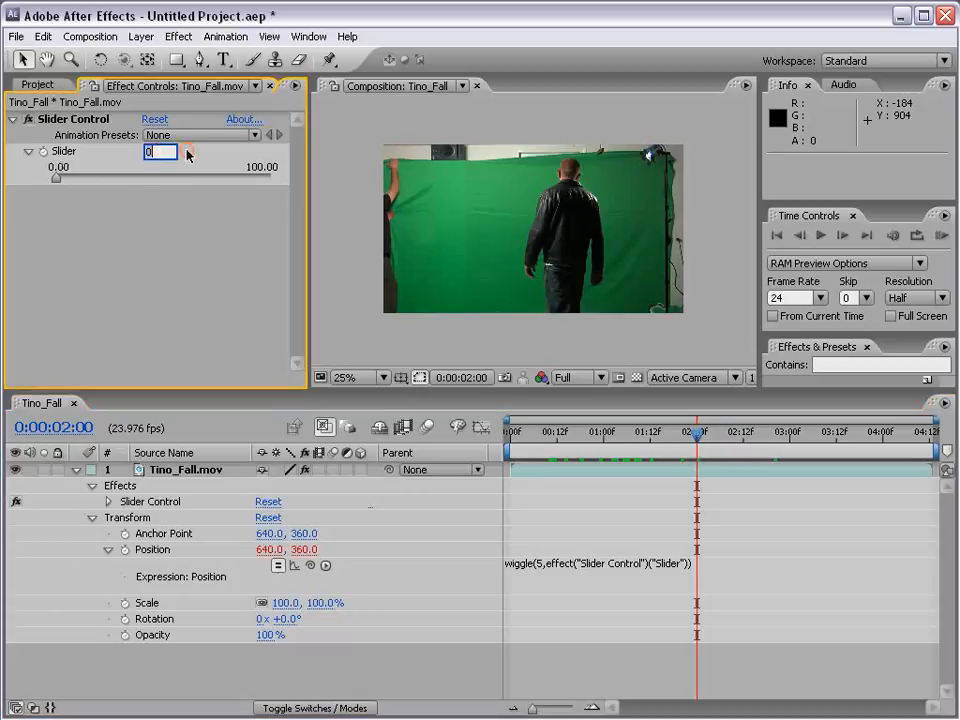
pyautogui.write('25')
pyautogui.click(615, 508)
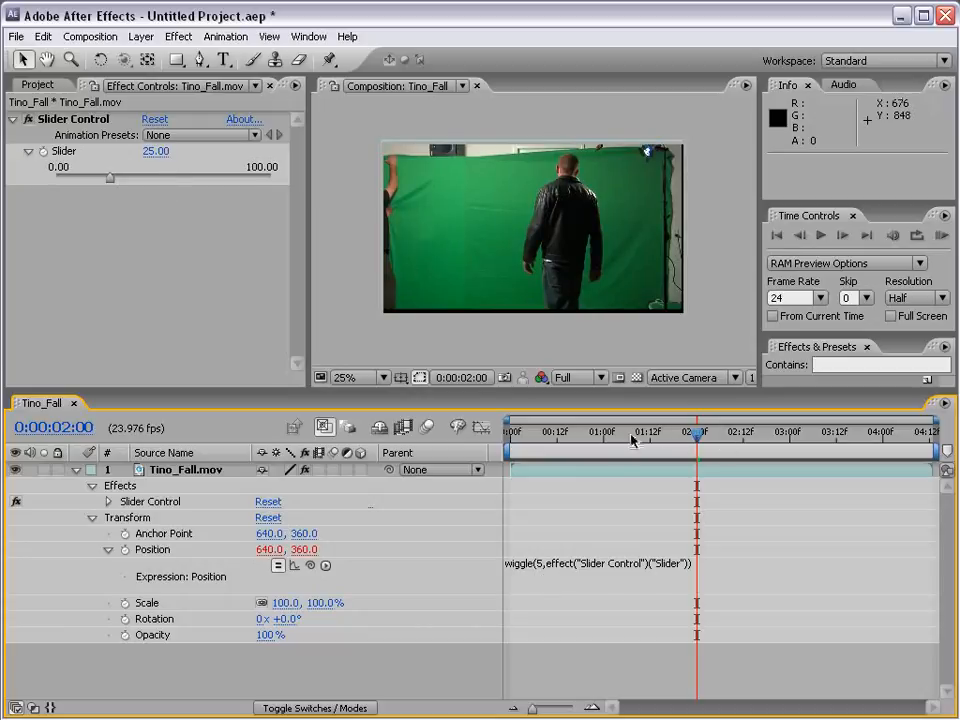
pyautogui.moveTo(634, 437); pyautogui.dragTo(759, 447)
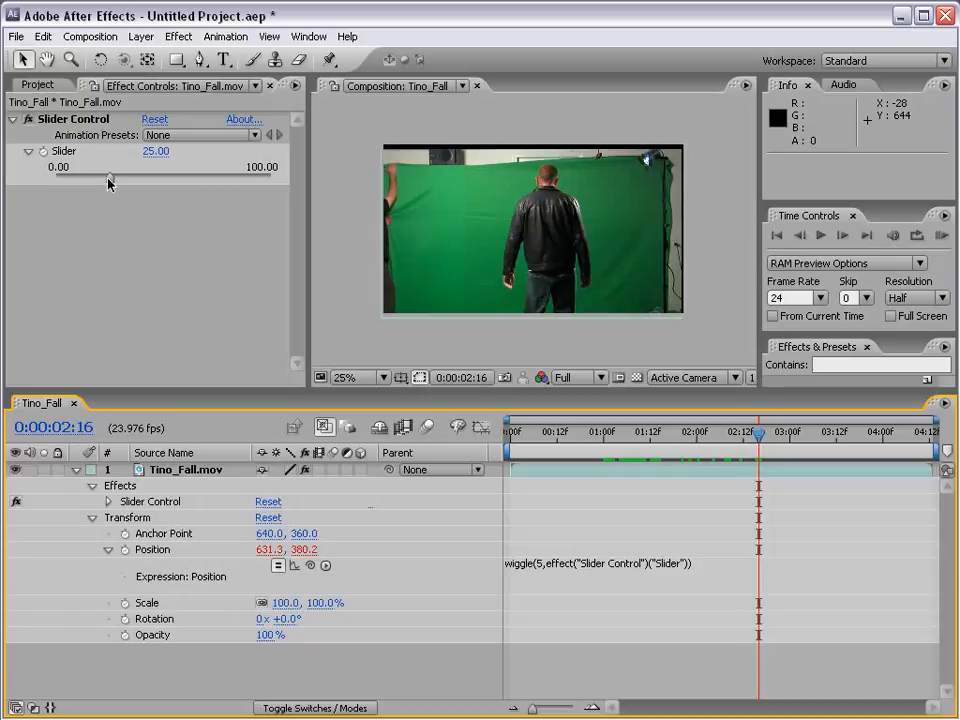
# - Set the Slider to 0, enable its keyframing at 0:00:02:16 and reveal the keyframe on the Tino_Fall.mov layer
pyautogui.click(155, 151)
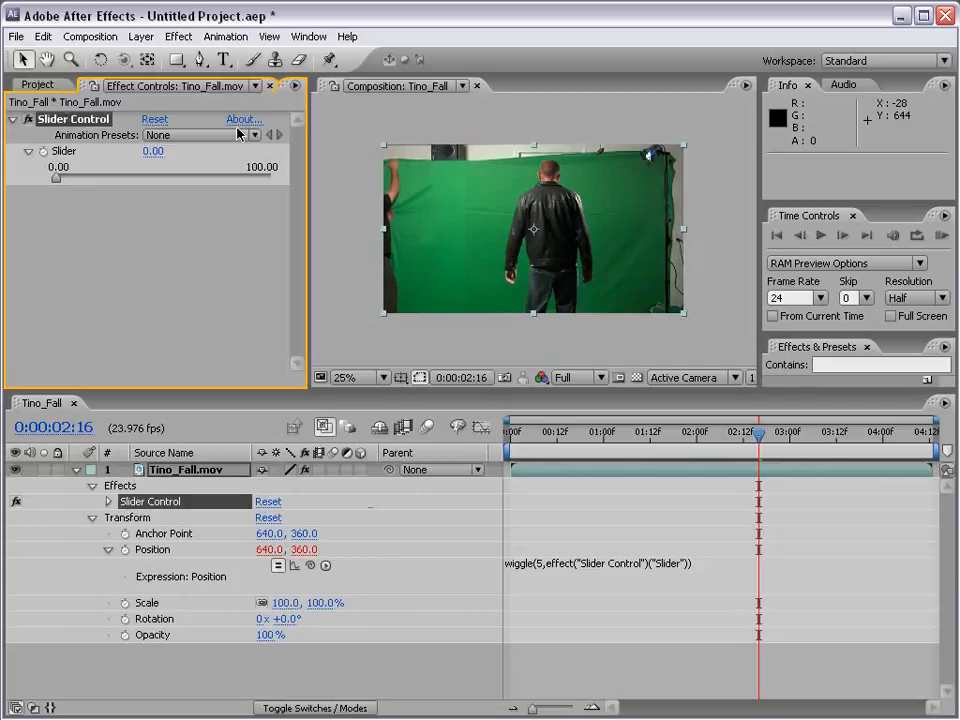
pyautogui.click(42, 152)
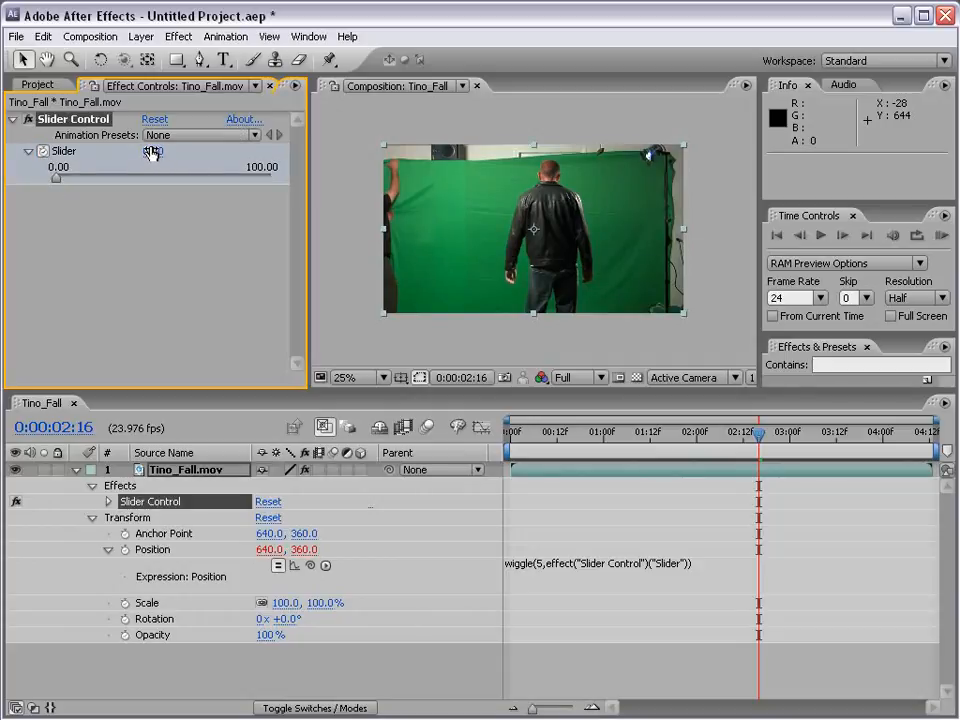
pyautogui.click(178, 472)
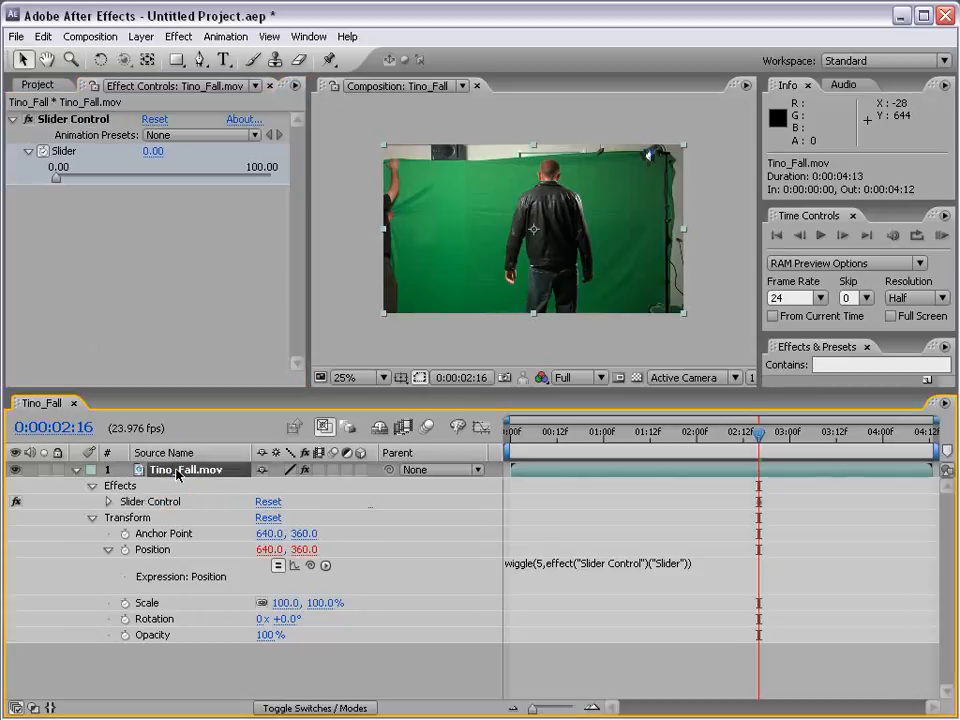
pyautogui.press('u')
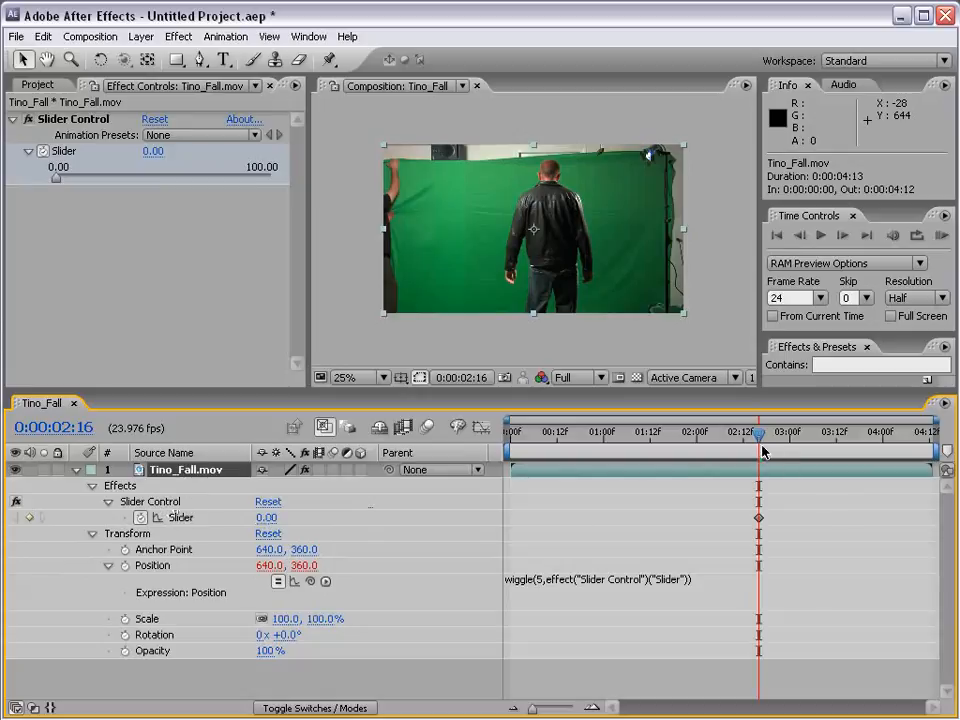
# - Move the Slider's 0 keyframe to 0:00:03:18
pyautogui.moveTo(760, 432); pyautogui.dragTo(860, 446)
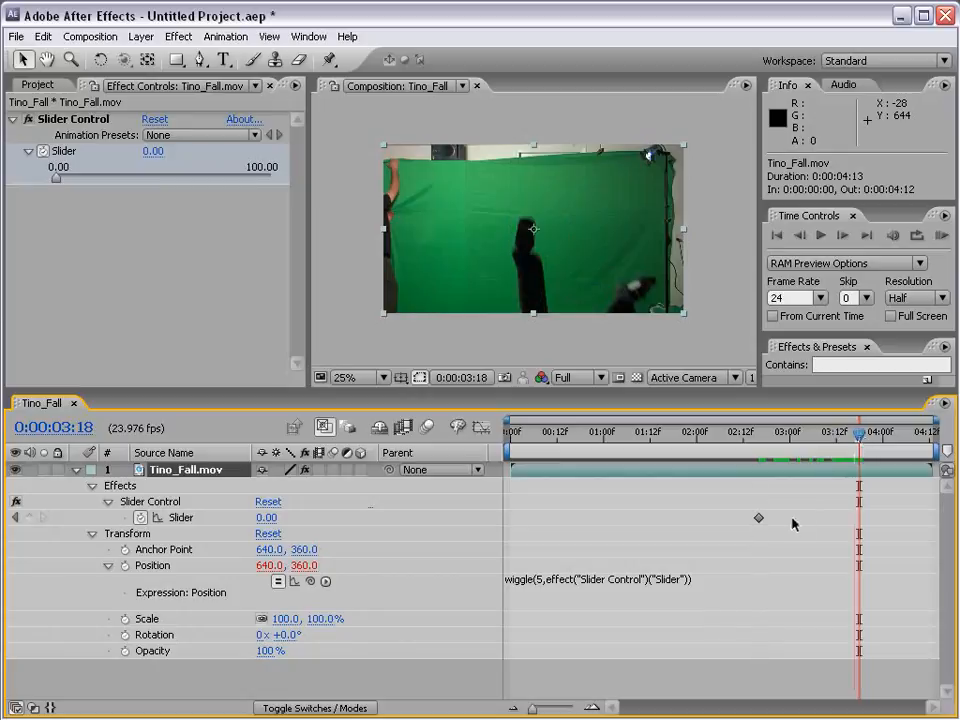
pyautogui.click(760, 518)
pyautogui.moveTo(762, 521); pyautogui.dragTo(855, 525)
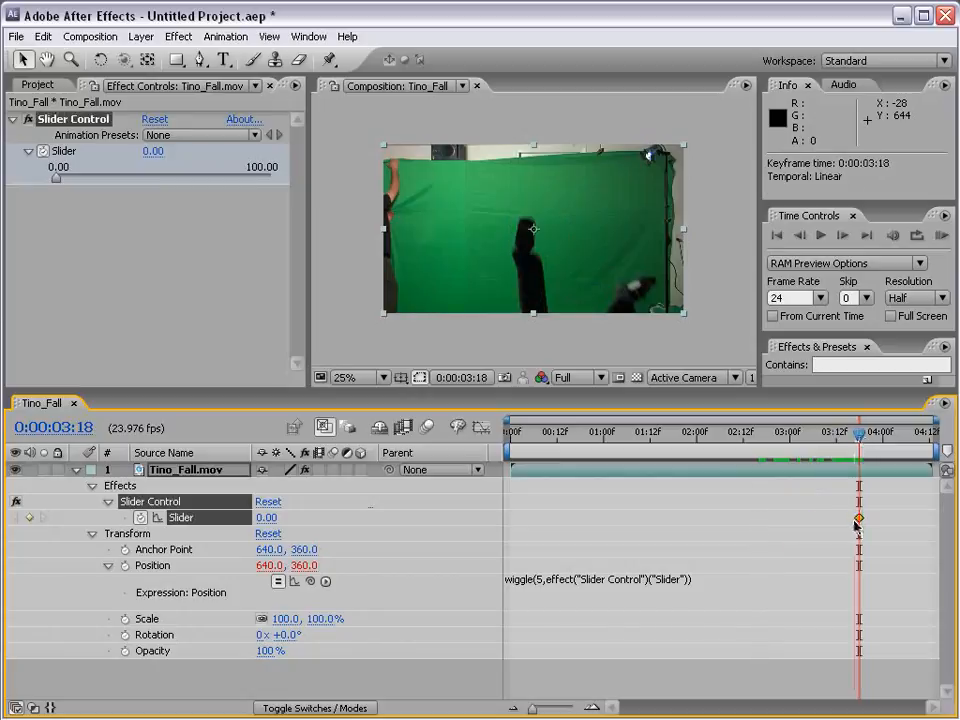
# - Add a Slider keyframe of about 73.80 at 0:00:03:20
pyautogui.click(863, 441)
pyautogui.moveTo(863, 441); pyautogui.dragTo(870, 437)
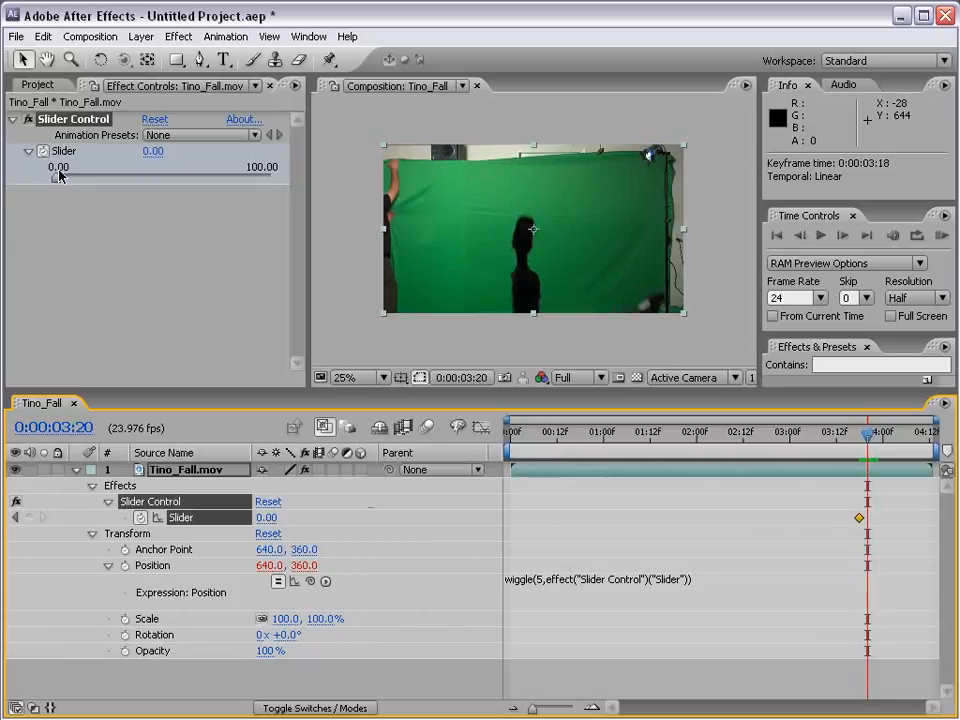
pyautogui.moveTo(56, 181); pyautogui.dragTo(214, 180)
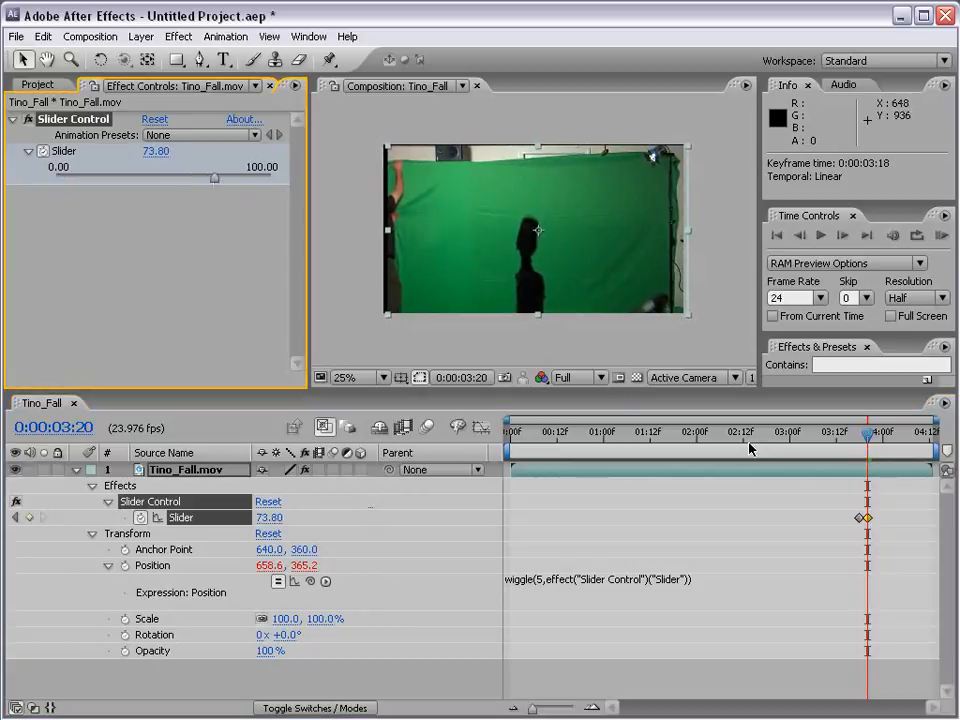
# - Add a Slider keyframe of 0 at 0:00:04:05 so the shake dies out
pyautogui.moveTo(790, 440); pyautogui.dragTo(904, 440)
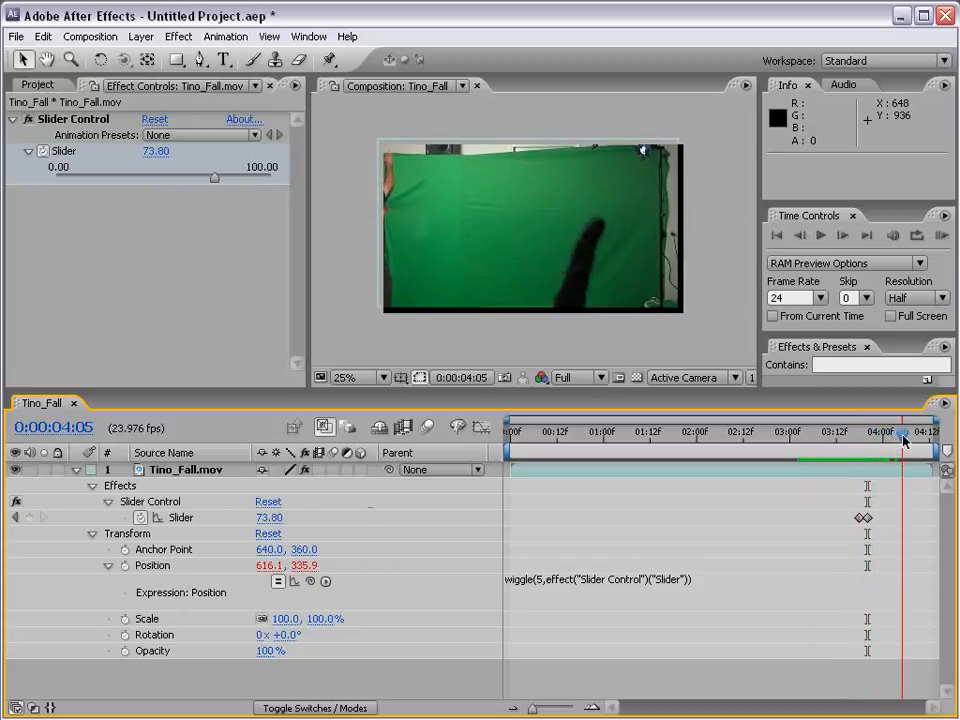
pyautogui.click(156, 151)
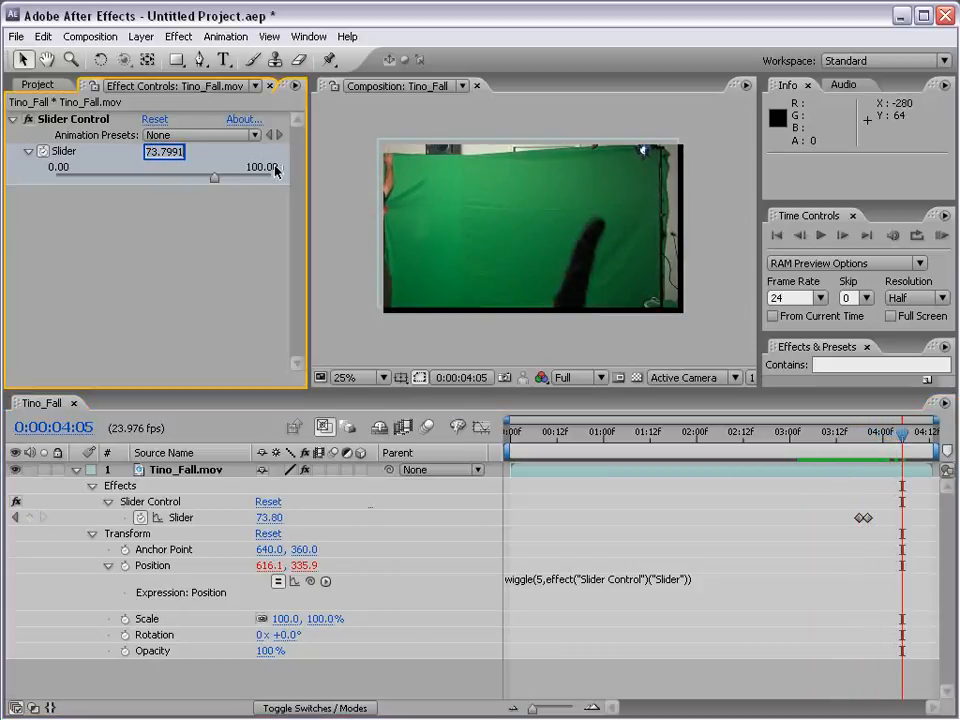
pyautogui.write('0')
pyautogui.press('Return')
pyautogui.click(843, 462)
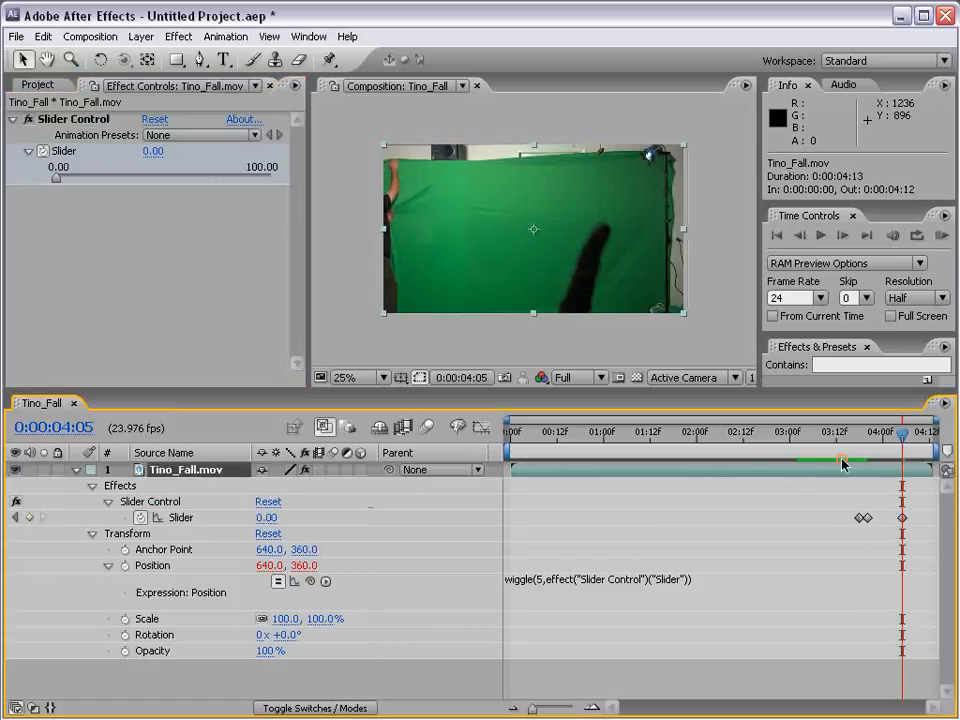
# - Start the work area at 0:00:03:01 and run a RAM preview of the keyframed shake
pyautogui.moveTo(849, 431); pyautogui.dragTo(795, 440)
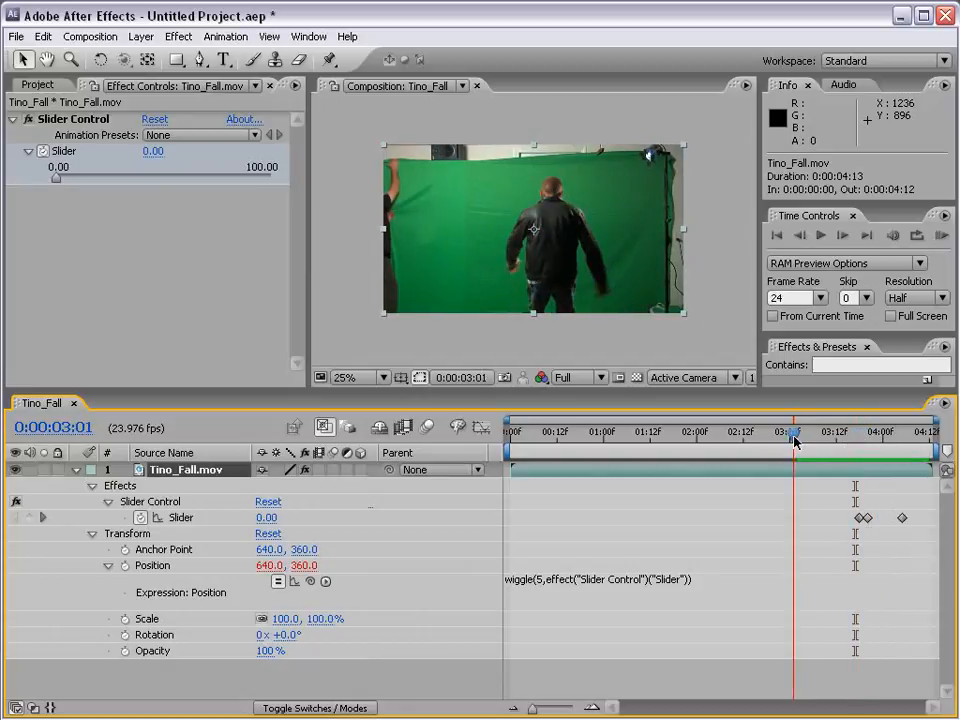
pyautogui.click(942, 236)
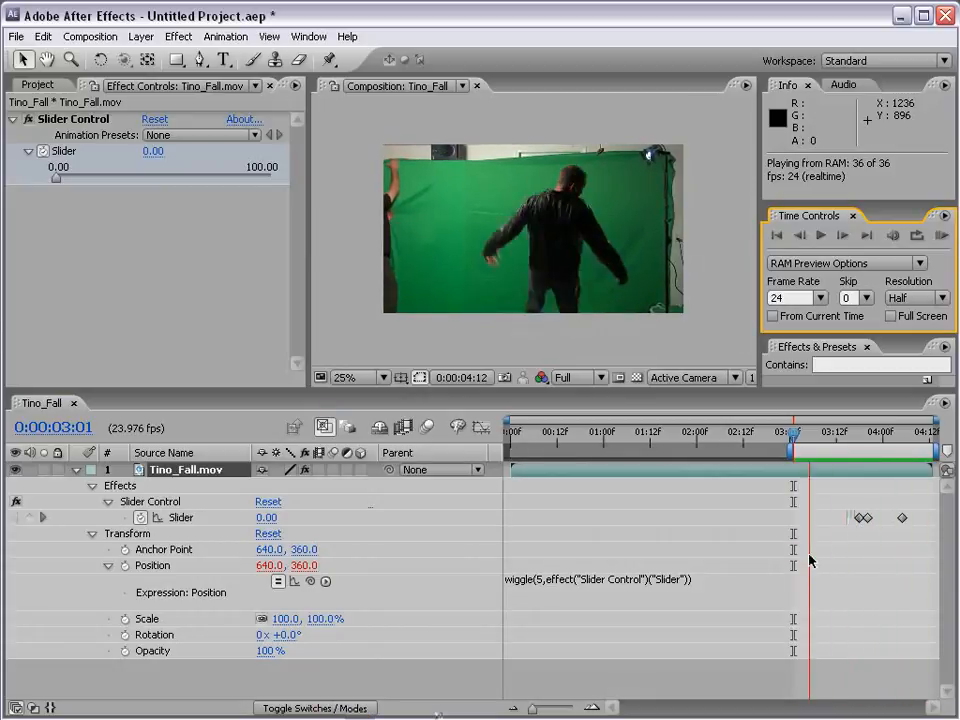
pyautogui.press('space')
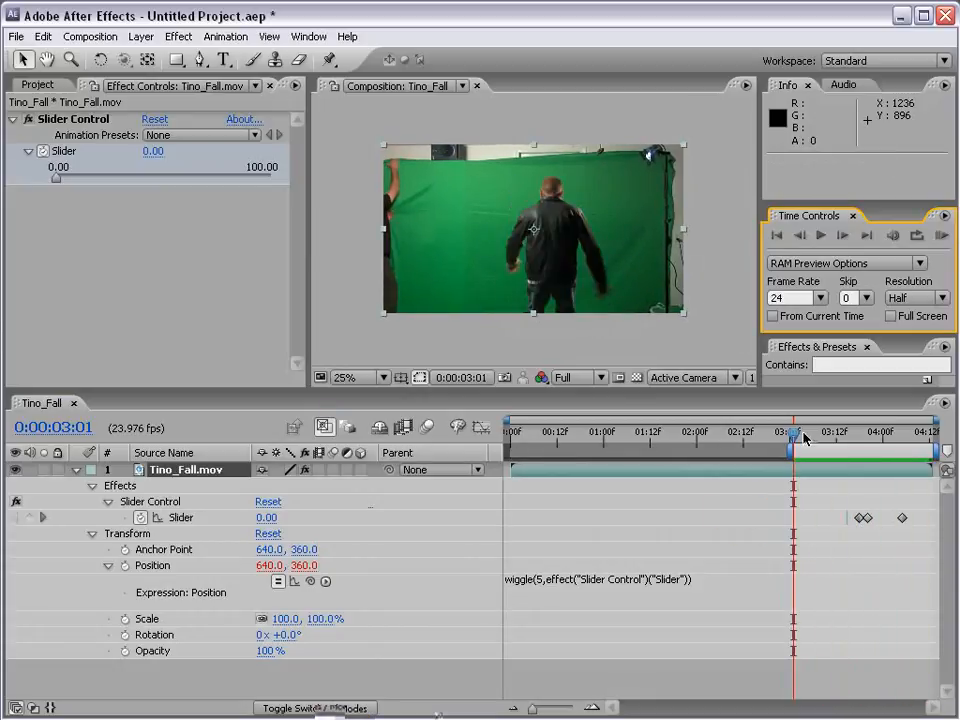
# - Scale the Tino_Fall.mov layer to 106% to hide the exposed edges and scrub through the shake to check coverage
pyautogui.moveTo(853, 435); pyautogui.dragTo(867, 432)
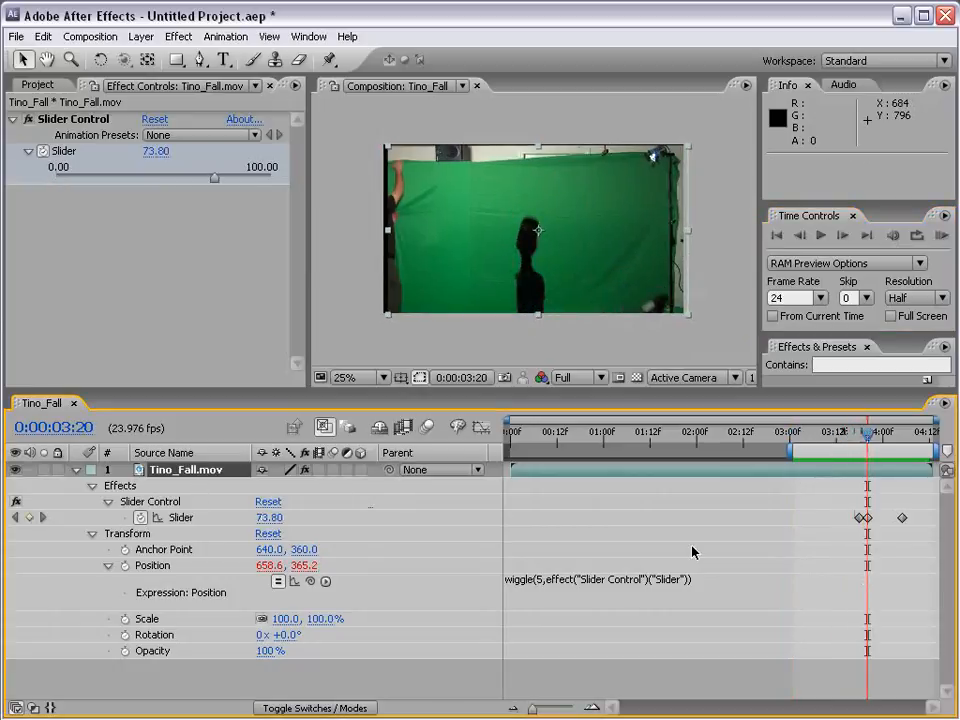
pyautogui.click(823, 239)
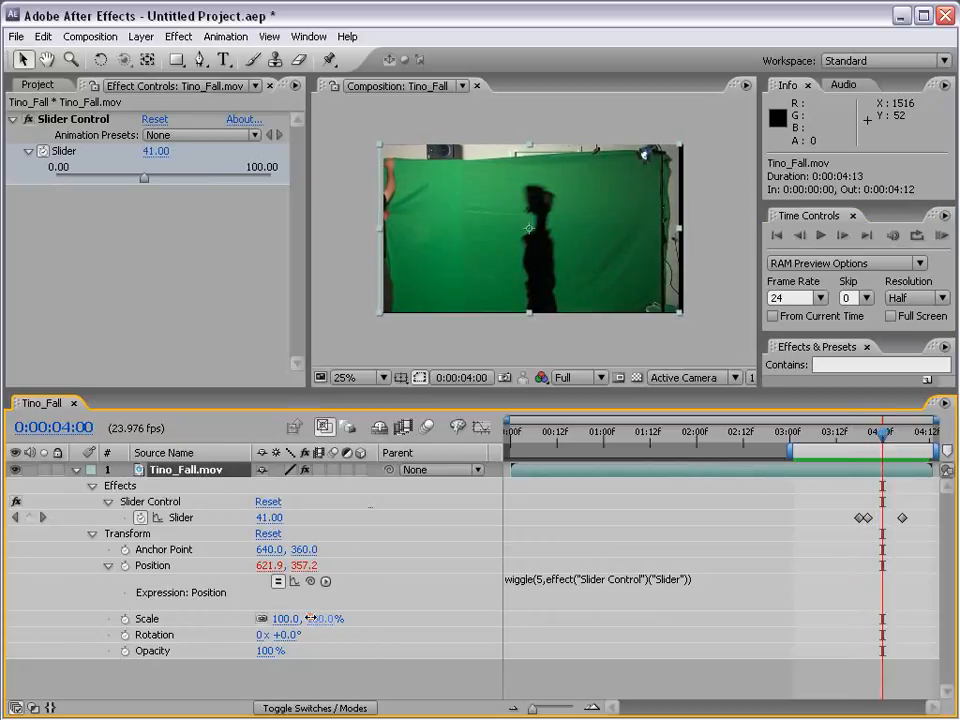
pyautogui.moveTo(288, 619); pyautogui.dragTo(739, 671)
pyautogui.moveTo(884, 433)
pyautogui.mouseDown()
pyautogui.moveTo(846, 437)
pyautogui.moveTo(897, 437)
pyautogui.mouseUp()
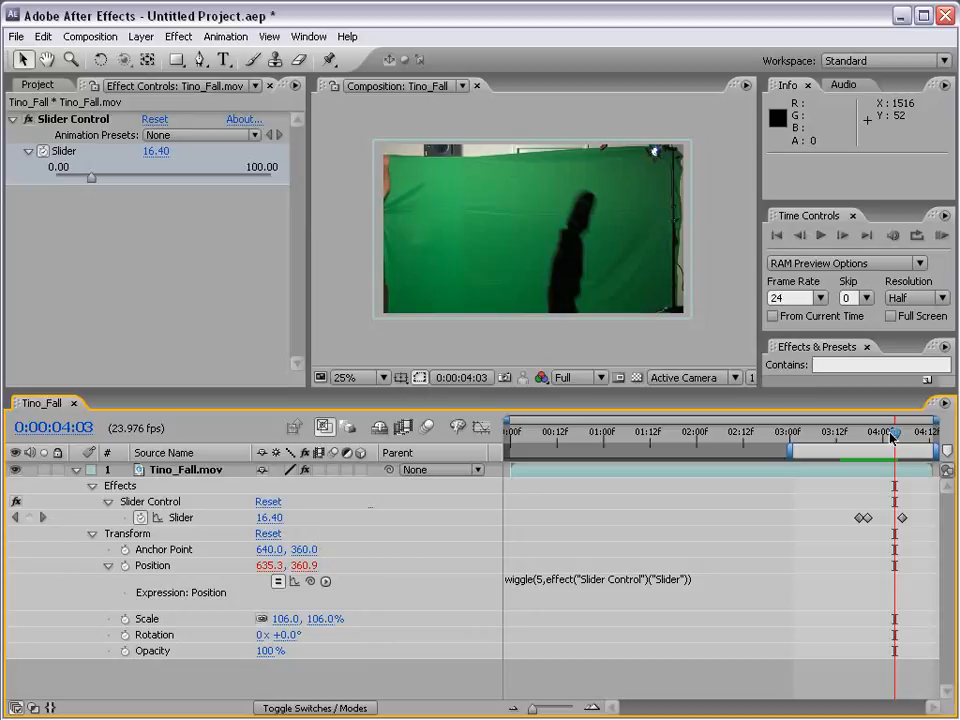
pyautogui.moveTo(893, 437); pyautogui.dragTo(850, 437)
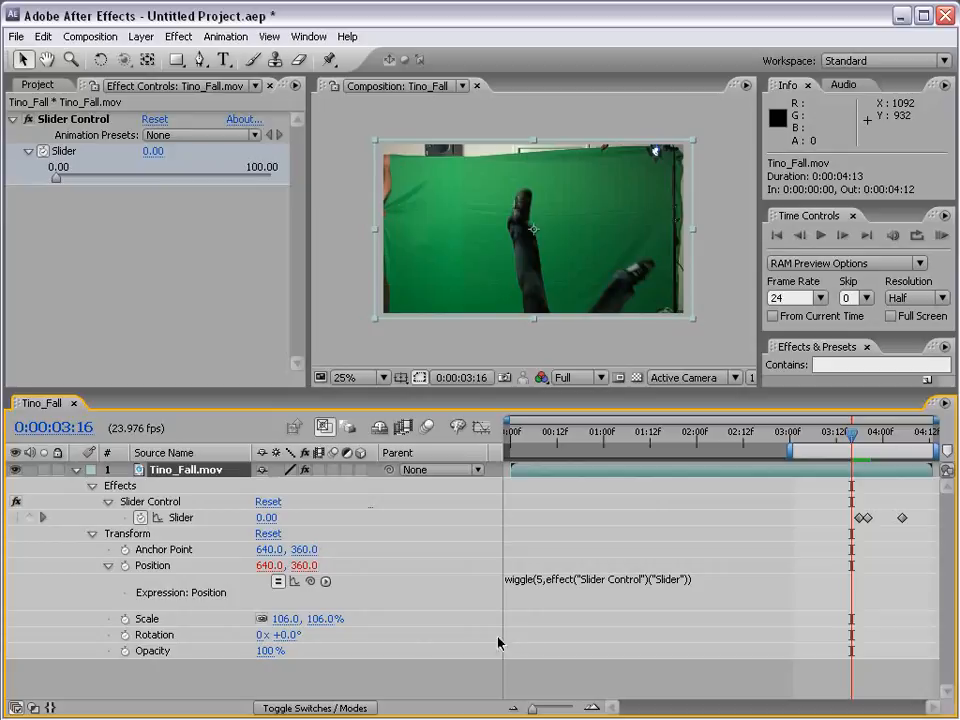
# - Add an expression to the layer's Opacity linking it to the Slider Control's Slider property
pyautogui.keyDown('alt'); pyautogui.click(124, 651); pyautogui.keyUp('alt')
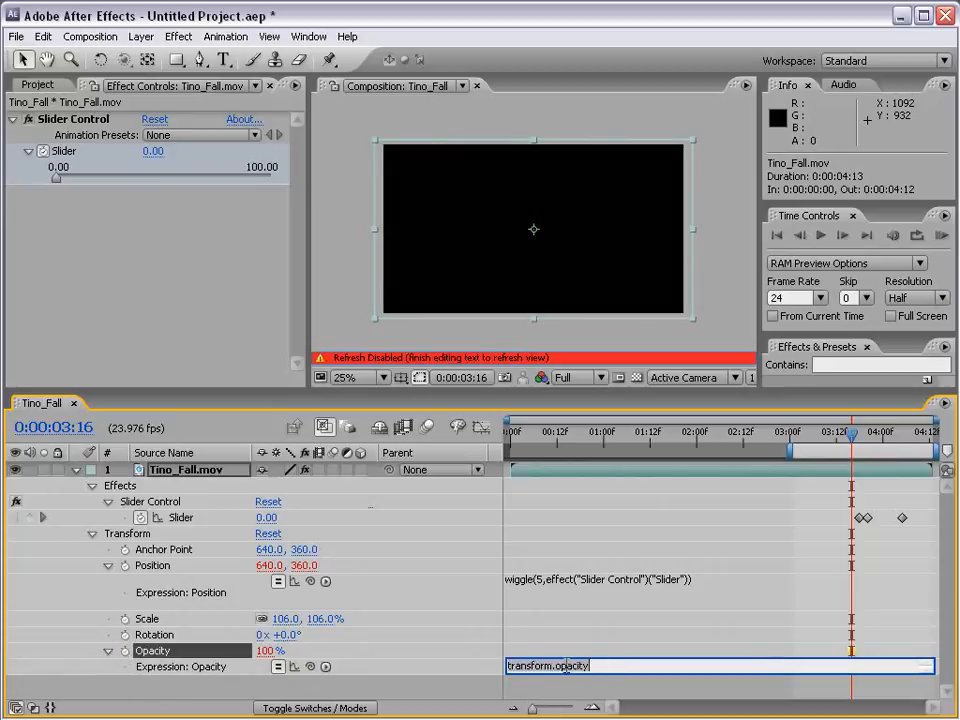
pyautogui.moveTo(310, 666); pyautogui.dragTo(186, 522)
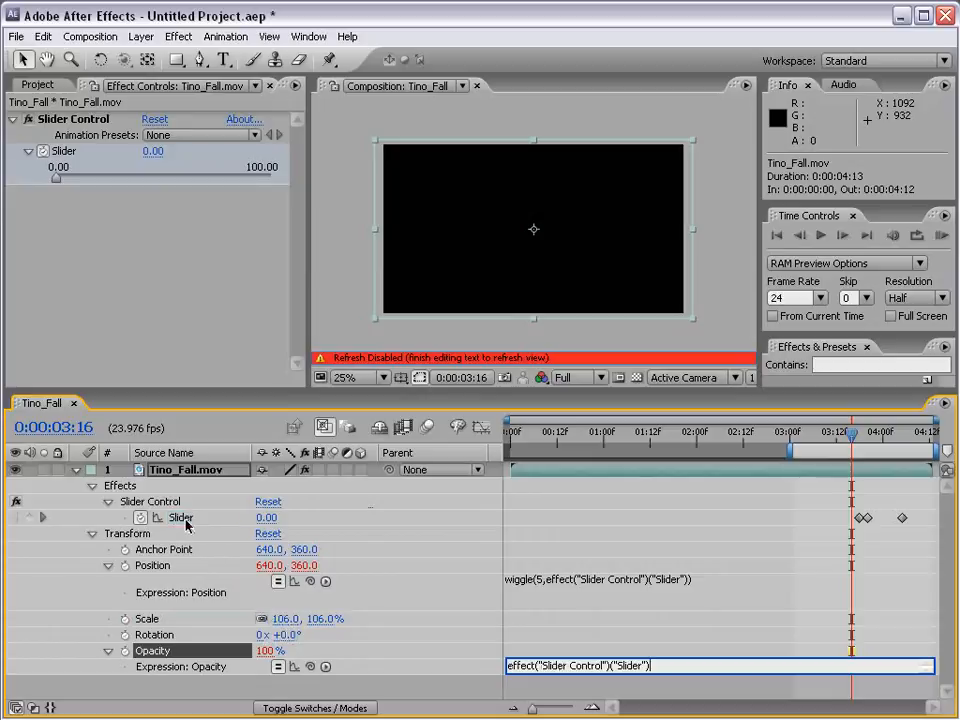
pyautogui.click(532, 648)
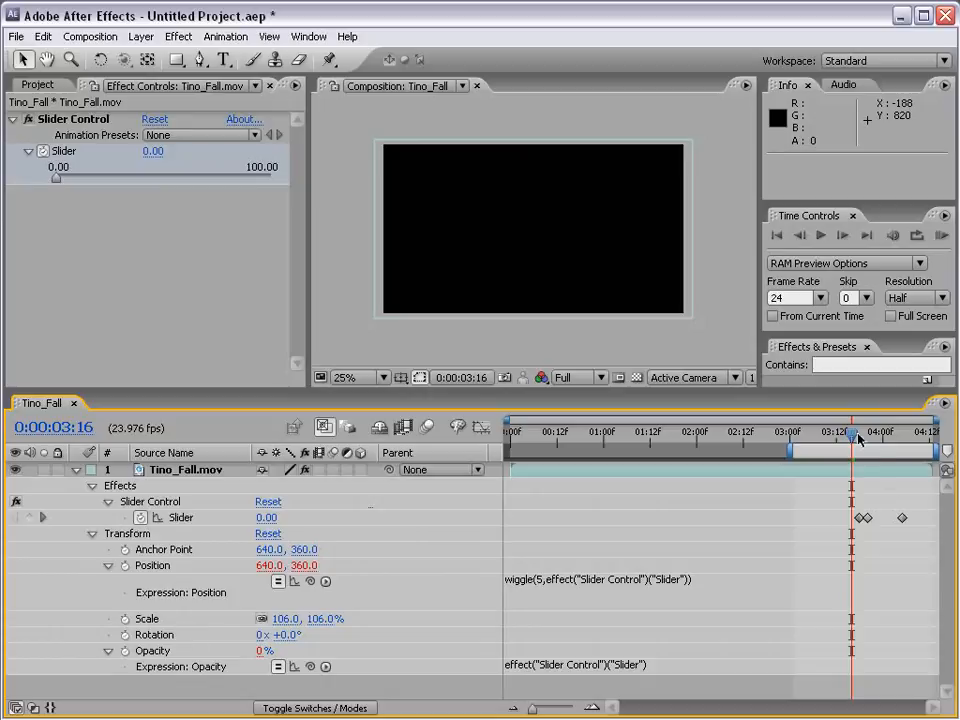
# - Scrub between 0:00:03:20 and 0:00:04:05 to check the slider-driven opacity, and remove the Opacity expression
pyautogui.moveTo(851, 440); pyautogui.dragTo(867, 440)
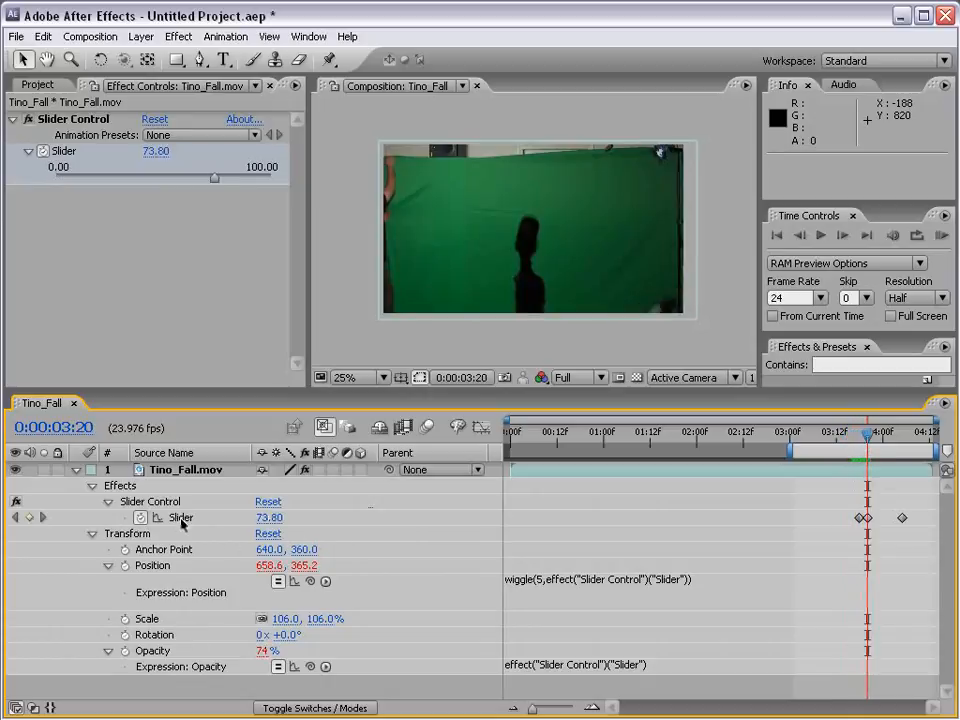
pyautogui.click(876, 440)
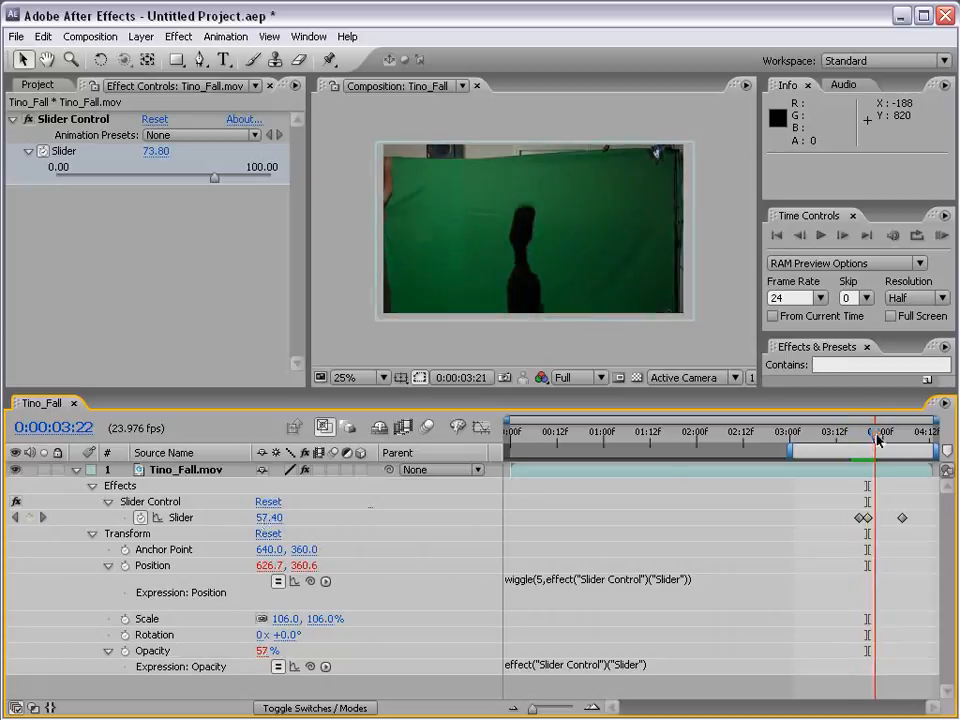
pyautogui.moveTo(876, 440)
pyautogui.mouseDown()
pyautogui.moveTo(887, 440)
pyautogui.moveTo(867, 440)
pyautogui.mouseUp()
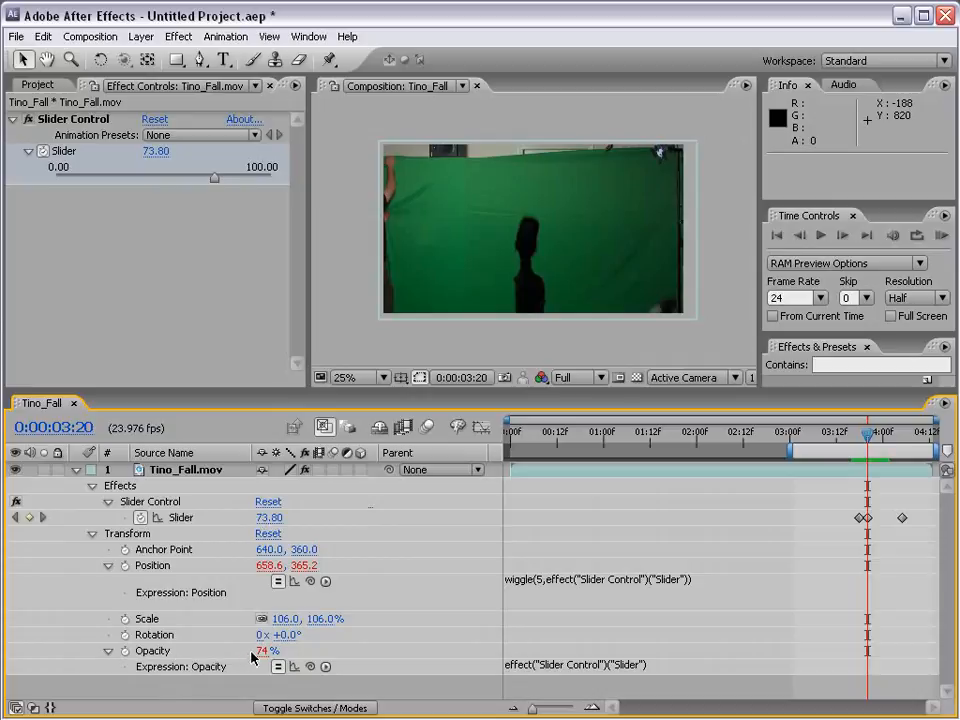
pyautogui.moveTo(867, 440); pyautogui.dragTo(902, 437)
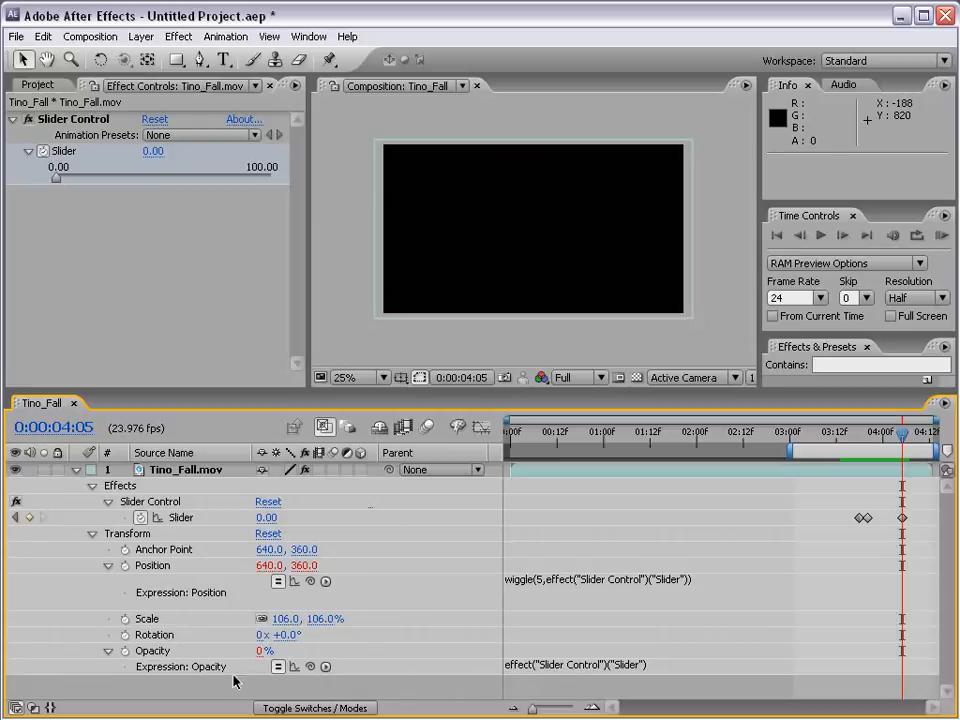
pyautogui.keyDown('alt'); pyautogui.click(125, 651); pyautogui.keyUp('alt')
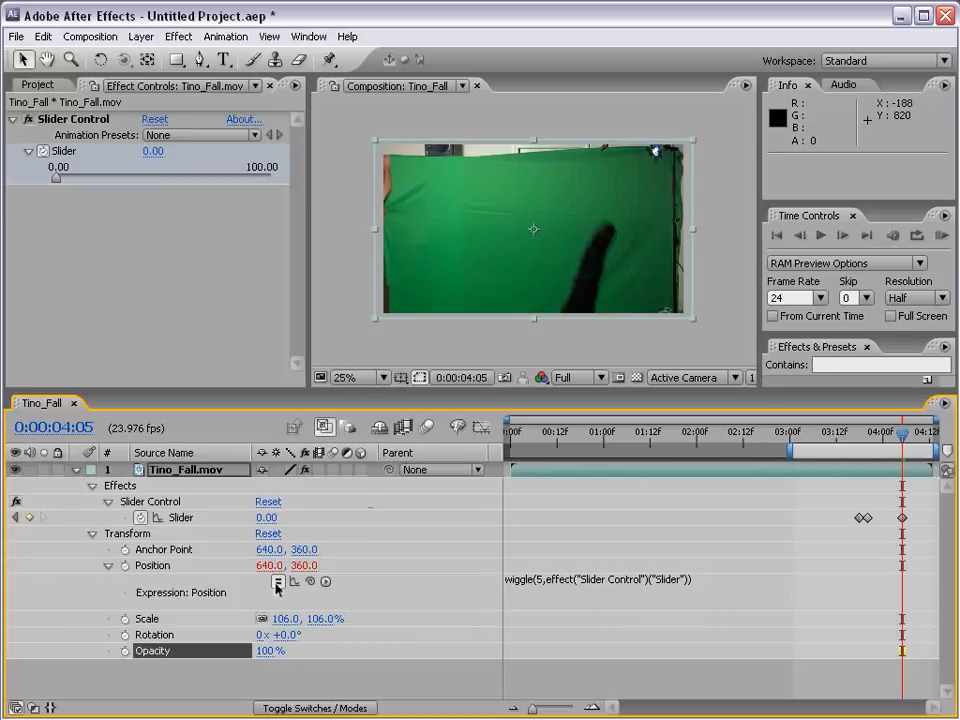
pyautogui.click(277, 583)
pyautogui.click(277, 582)
pyautogui.click(735, 641)
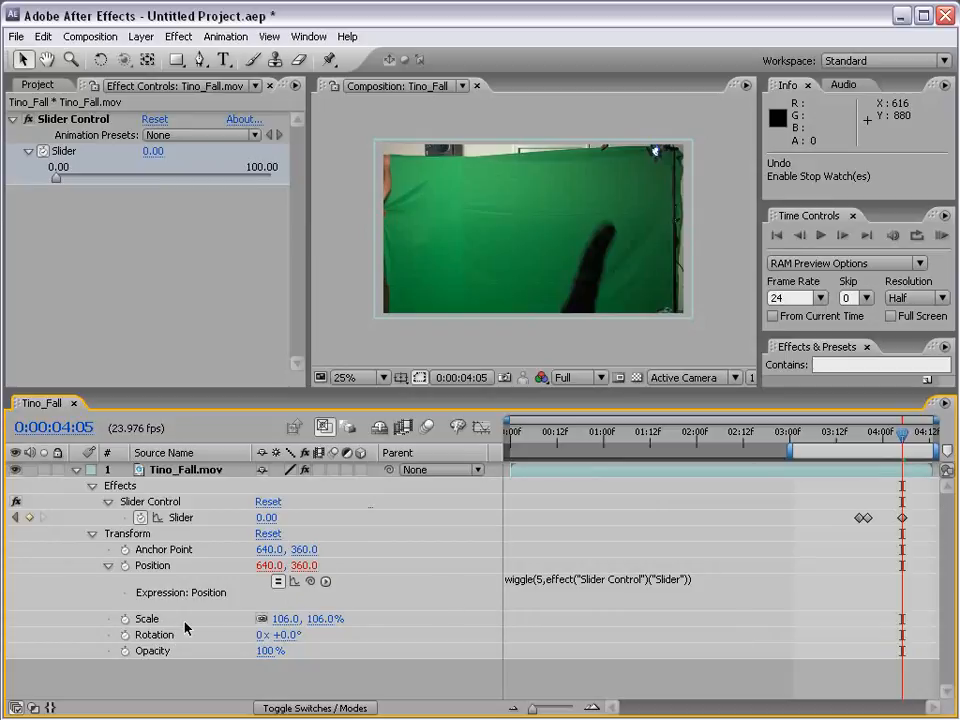
# - Copy the full wiggle expression text from the layer's Position property
pyautogui.click(565, 592)
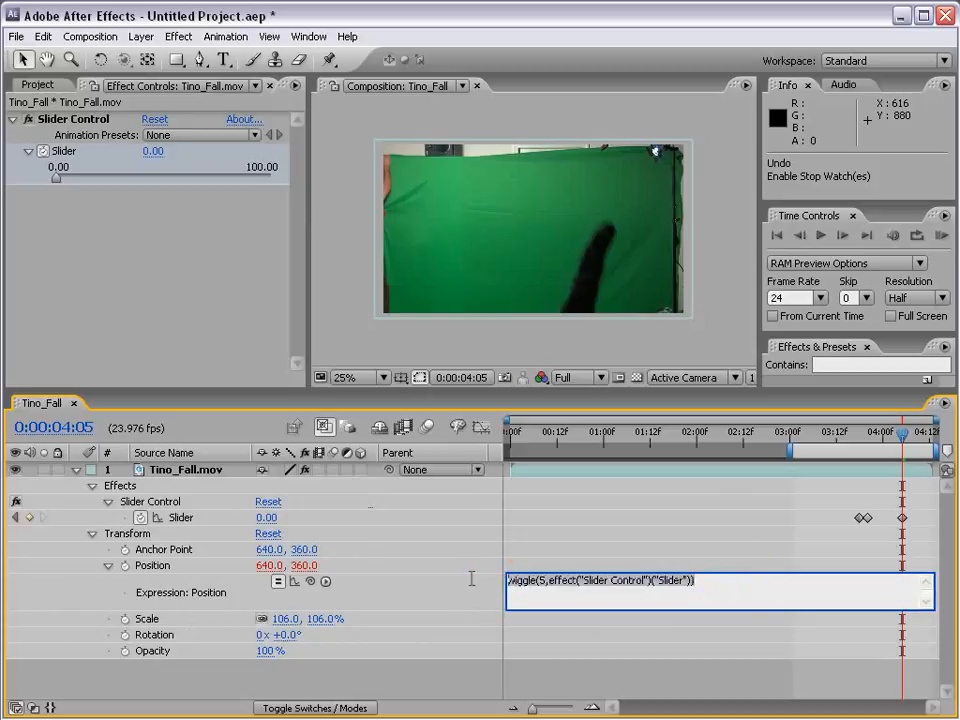
pyautogui.moveTo(729, 585); pyautogui.dragTo(525, 589)
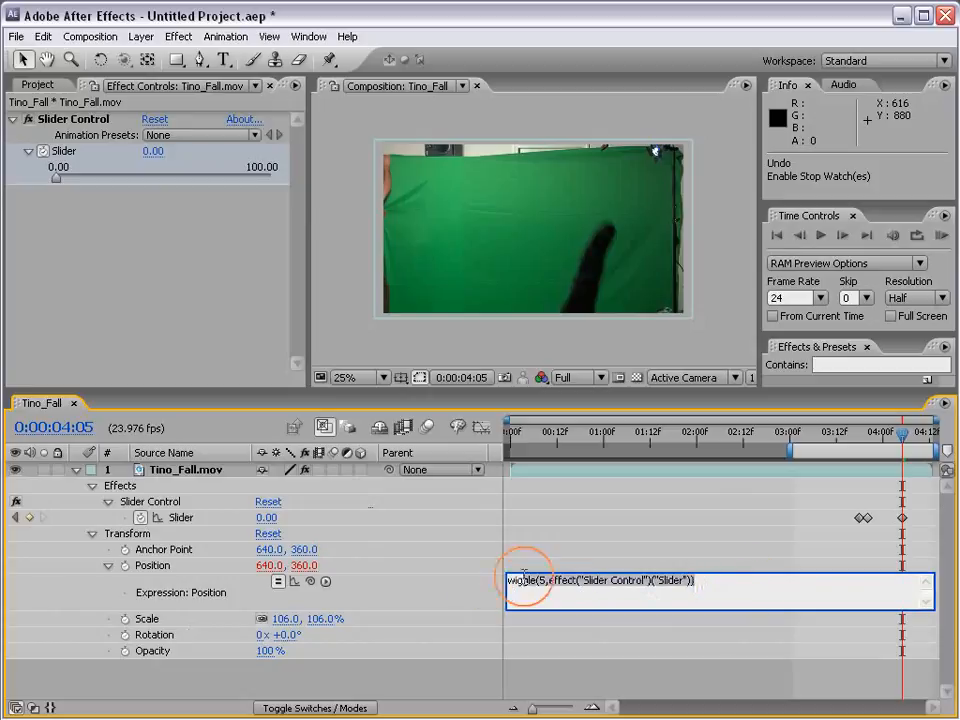
pyautogui.click(585, 595)
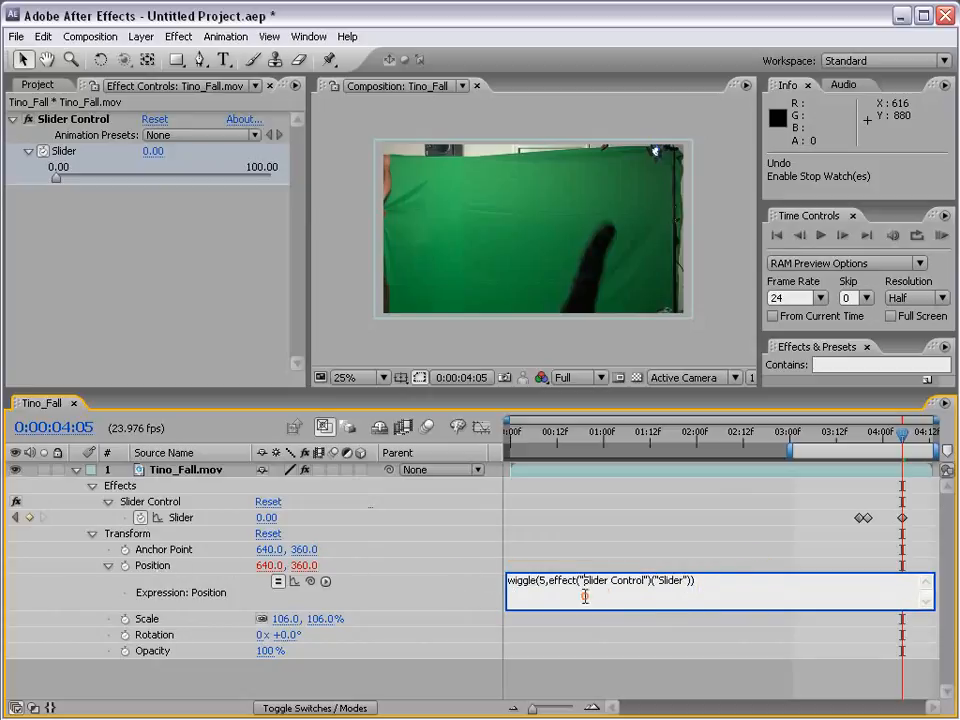
pyautogui.moveTo(732, 585); pyautogui.dragTo(509, 578)
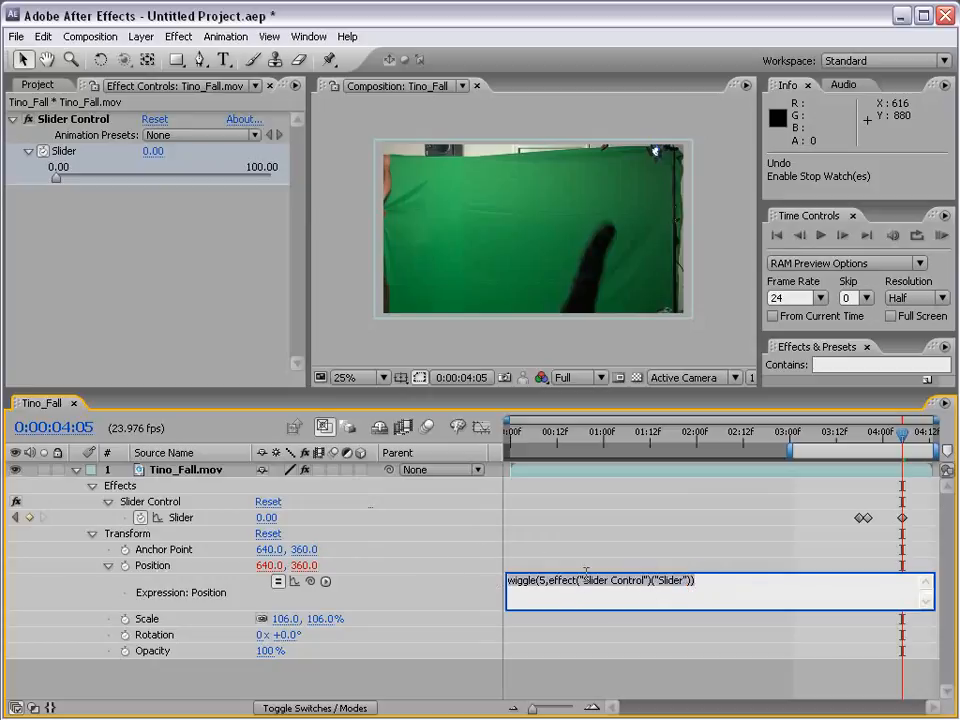
pyautogui.rightClick(523, 582)
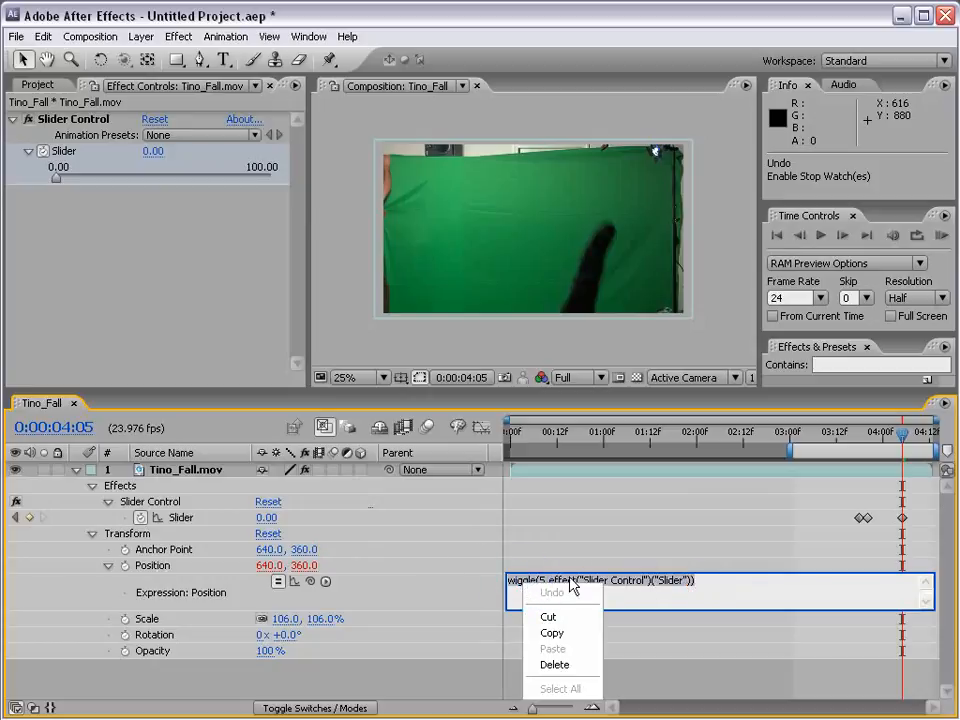
pyautogui.click(552, 633)
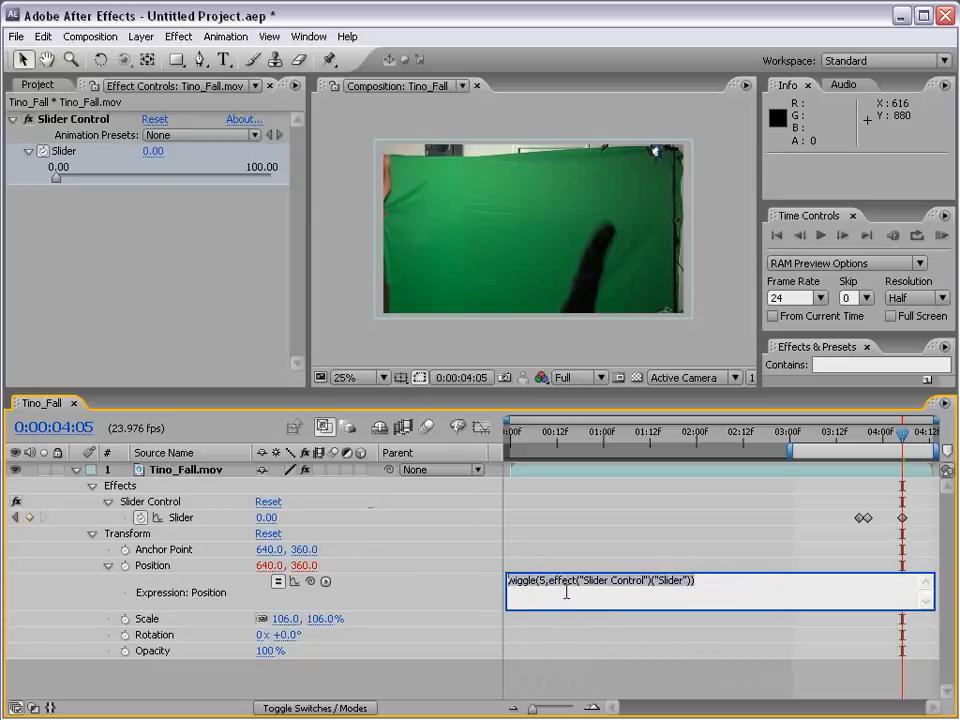
pyautogui.click(585, 588)
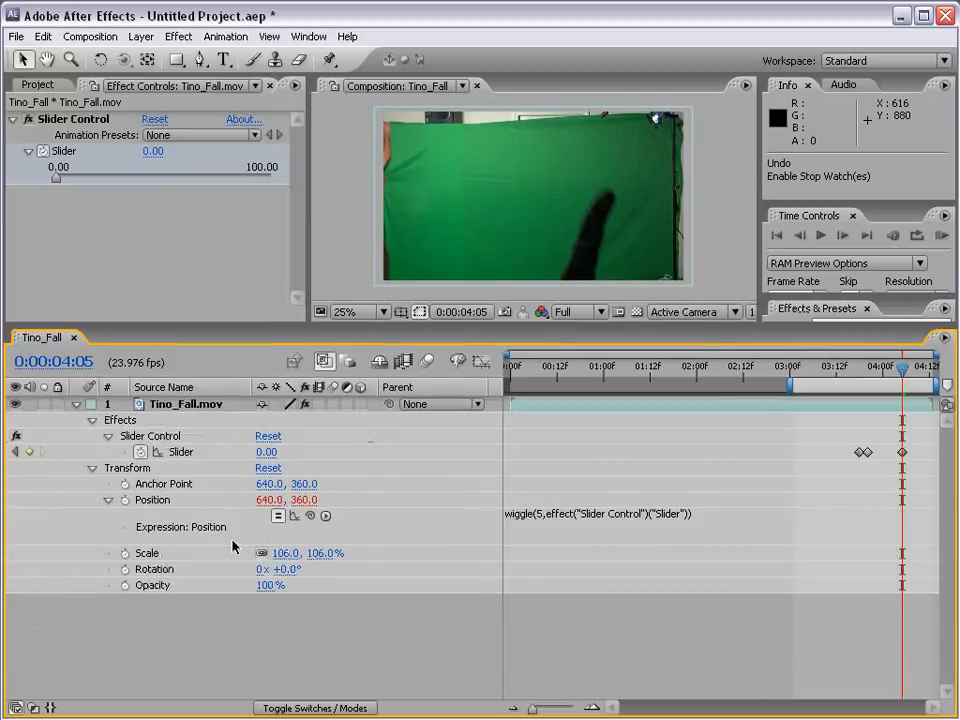
# - Add an expression to the layer's Rotation and replace its default text with the copied wiggle expression
pyautogui.keyDown('alt'); pyautogui.click(125, 569); pyautogui.keyUp('alt')
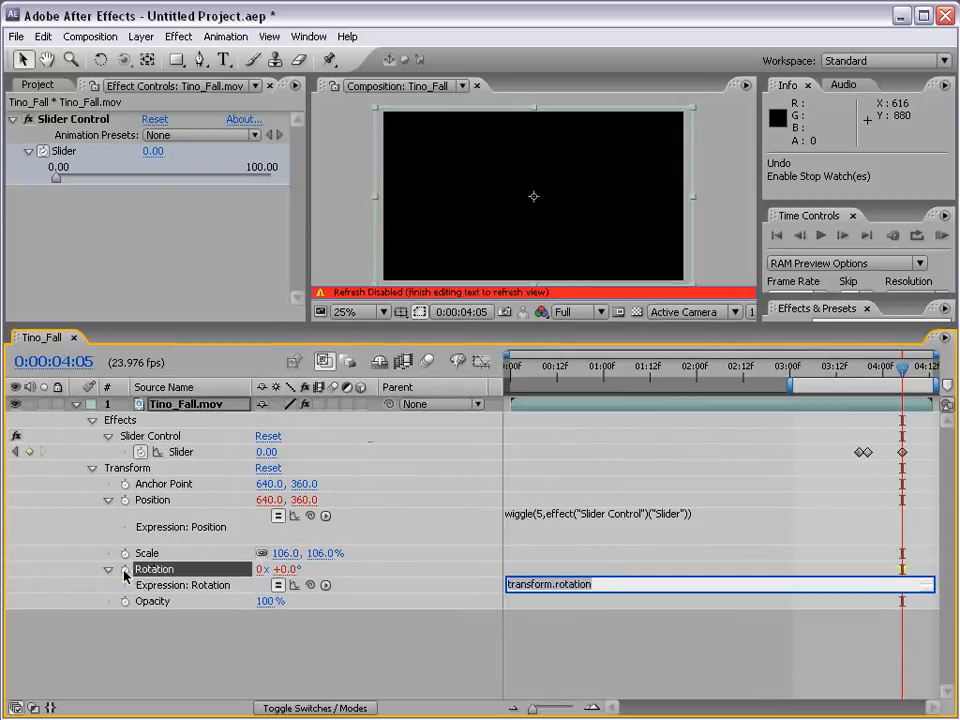
pyautogui.press('BackSpace')
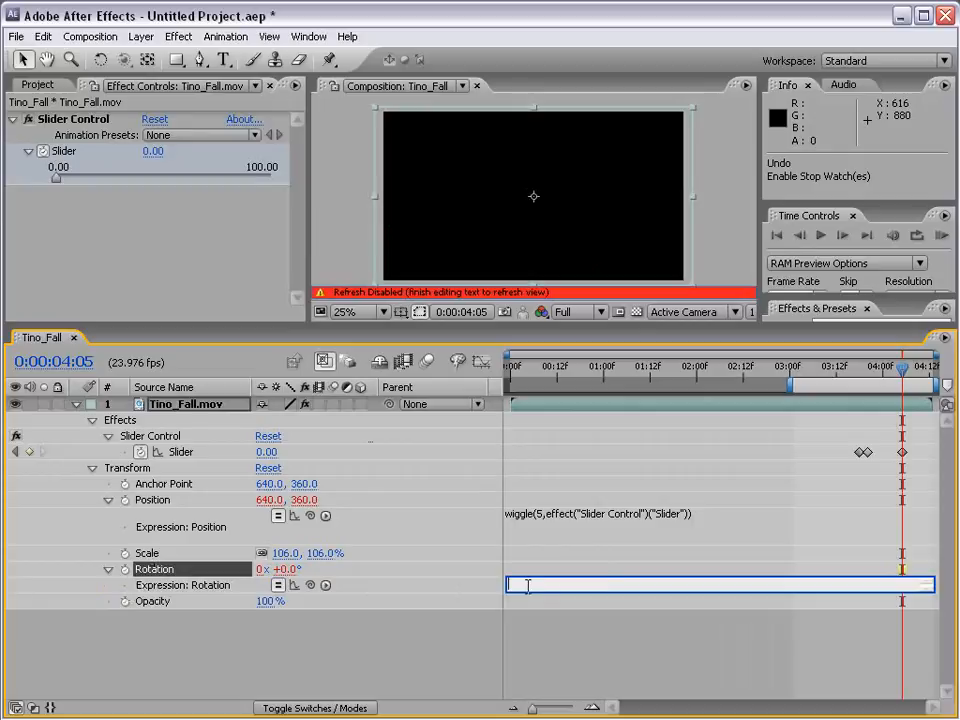
pyautogui.rightClick(518, 584)
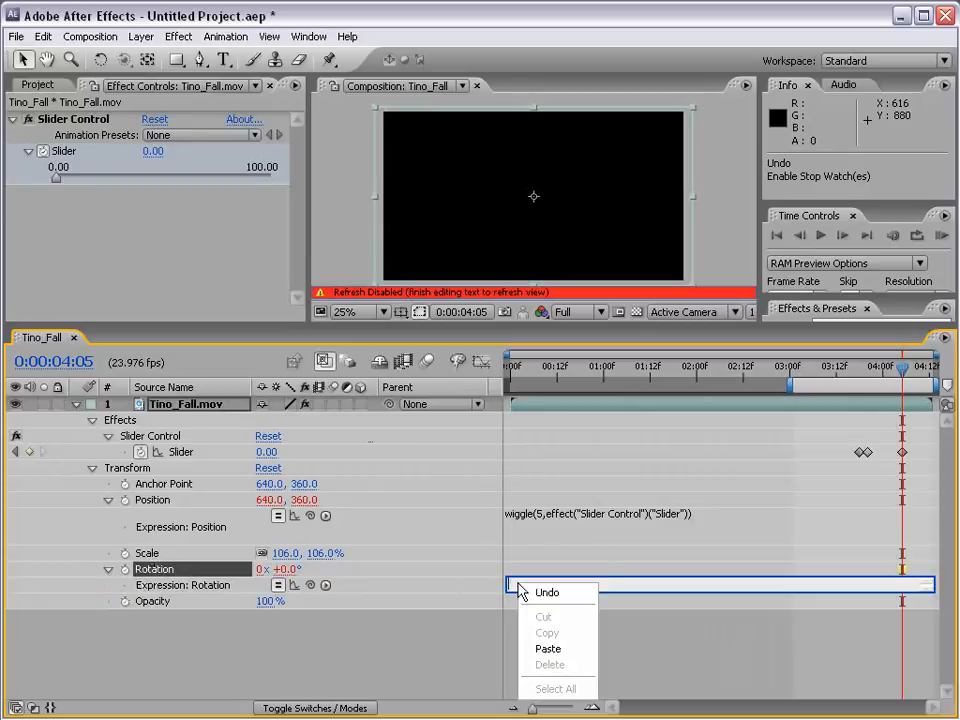
pyautogui.click(550, 650)
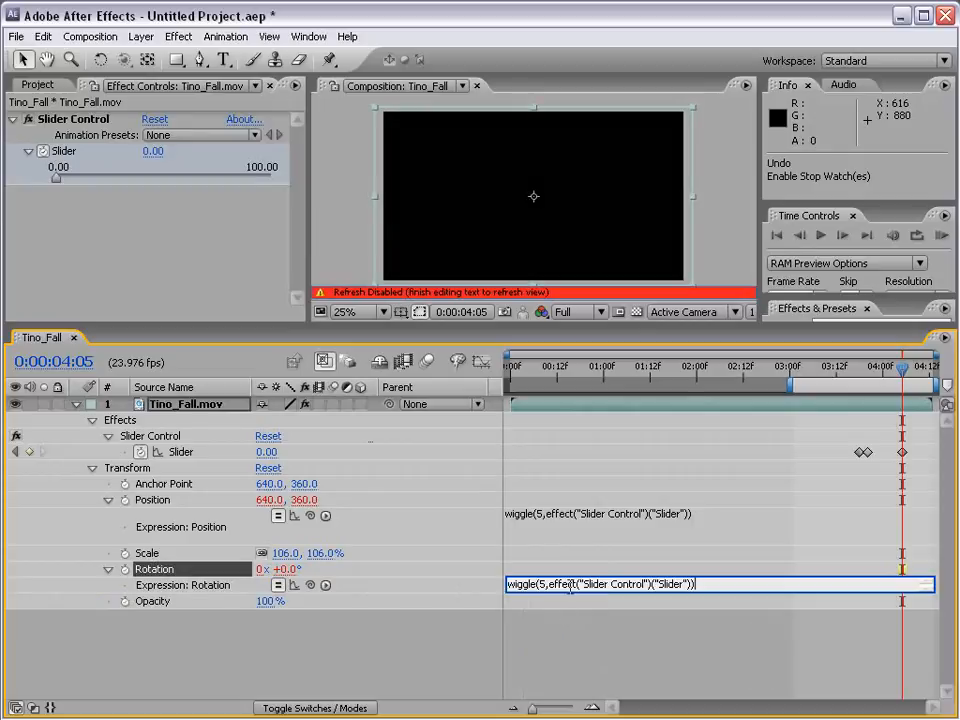
pyautogui.moveTo(565, 593); pyautogui.dragTo(573, 616)
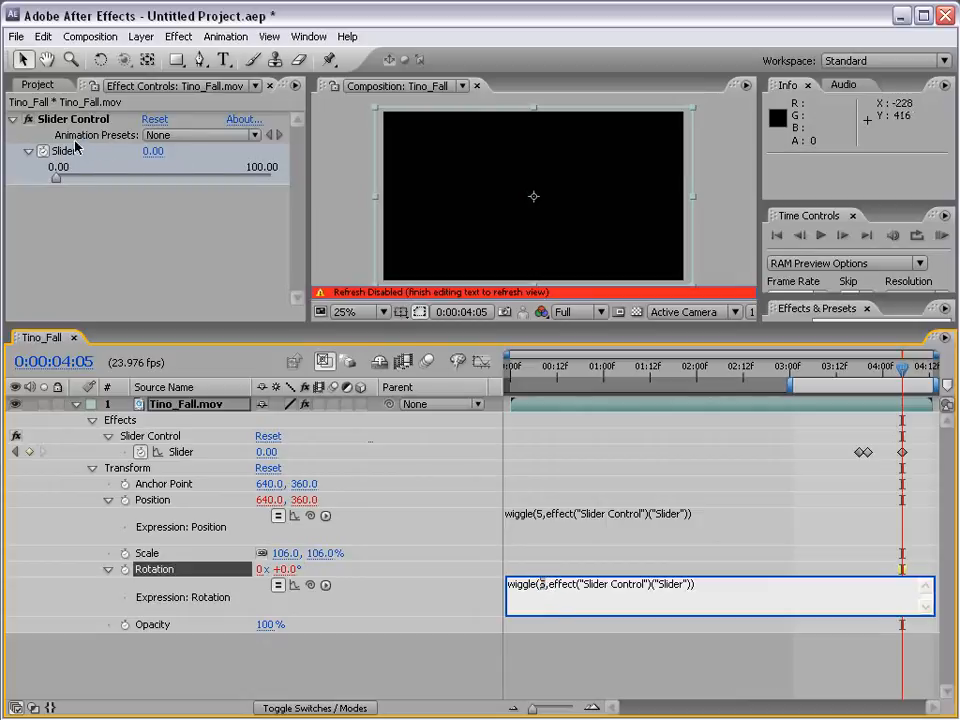
pyautogui.click(667, 657)
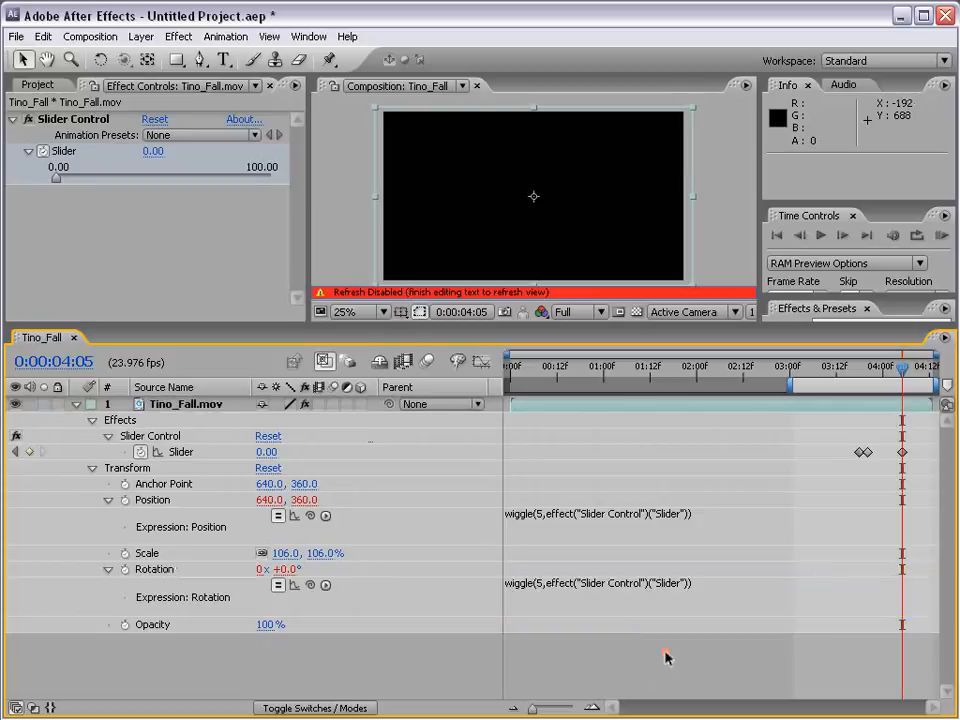
# - Scrub to the Slider keyframe at 0:00:03:20 to check the rotation shake, and reduce the Slider value there to 24.02
pyautogui.click(826, 374)
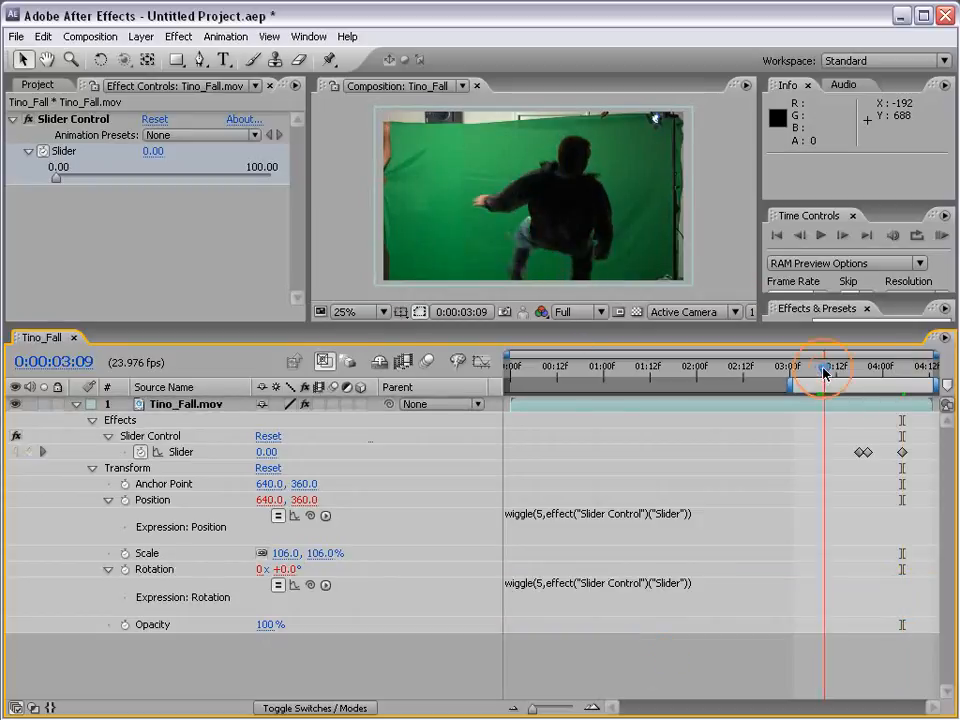
pyautogui.moveTo(826, 374); pyautogui.dragTo(857, 374)
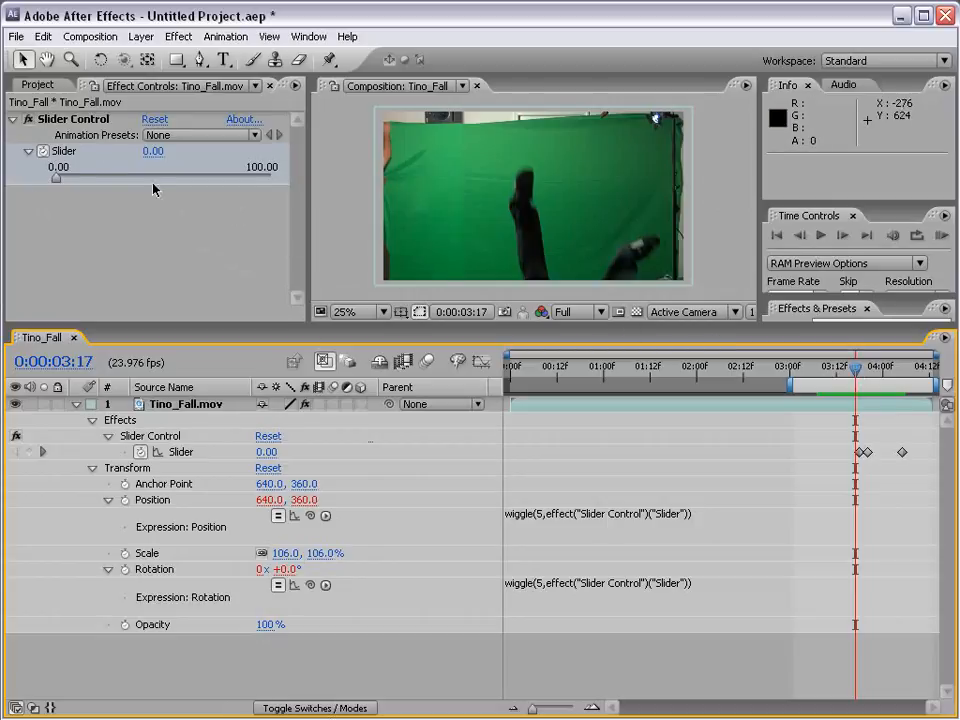
pyautogui.moveTo(858, 370); pyautogui.dragTo(869, 370)
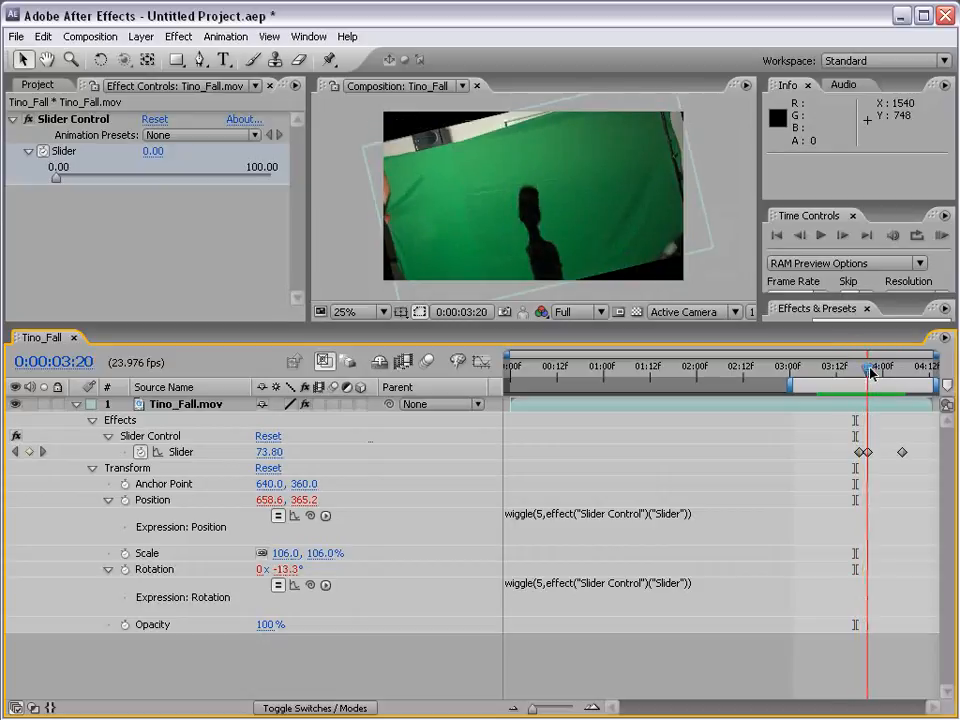
pyautogui.click(107, 178)
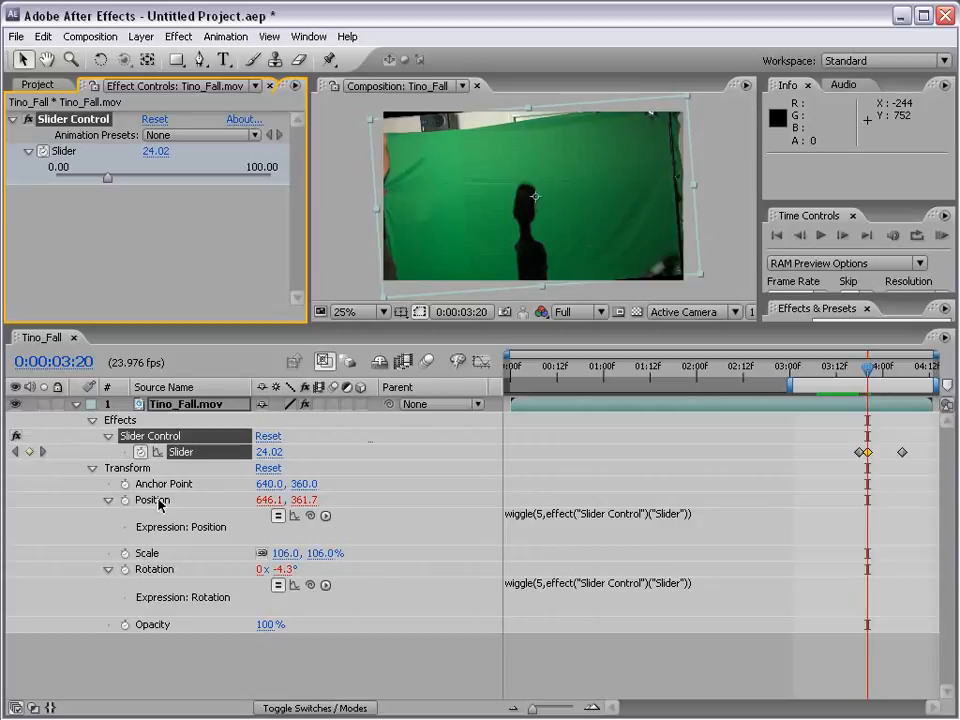
# - Append /10 to the end of the Rotation wiggle expression and scrub to 0:00:03:21 to check the reduced rotation
pyautogui.click(613, 583)
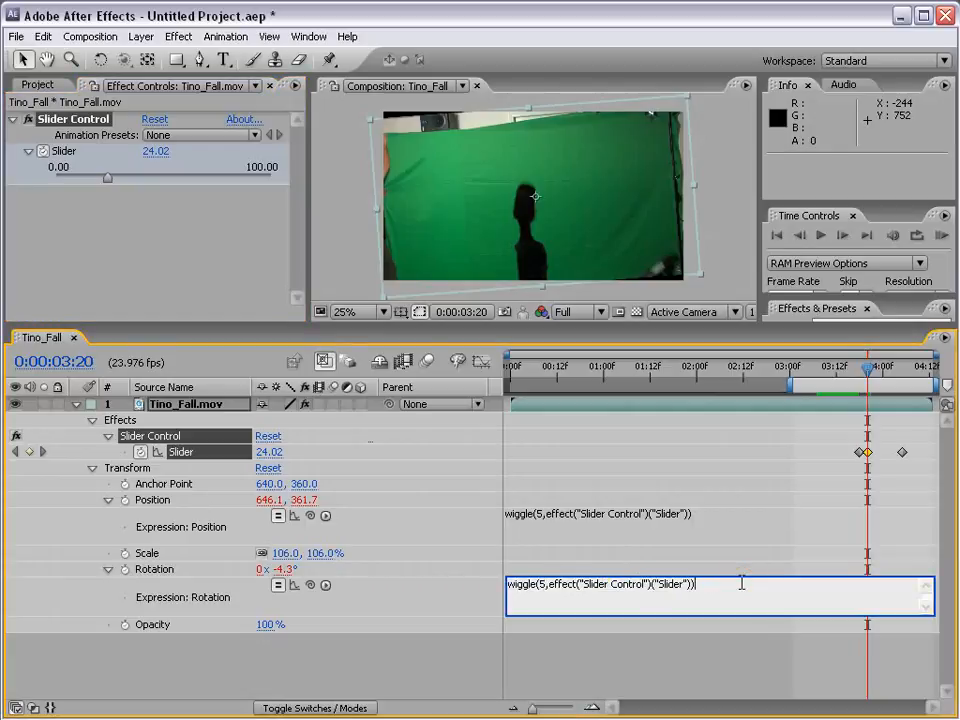
pyautogui.click(862, 437)
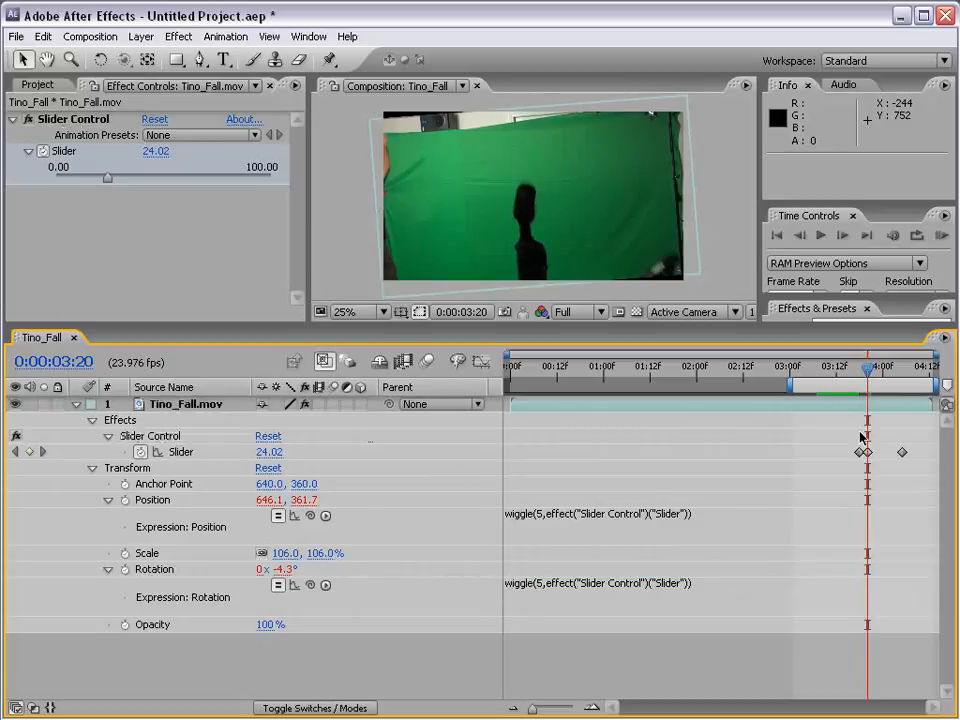
pyautogui.click(694, 587)
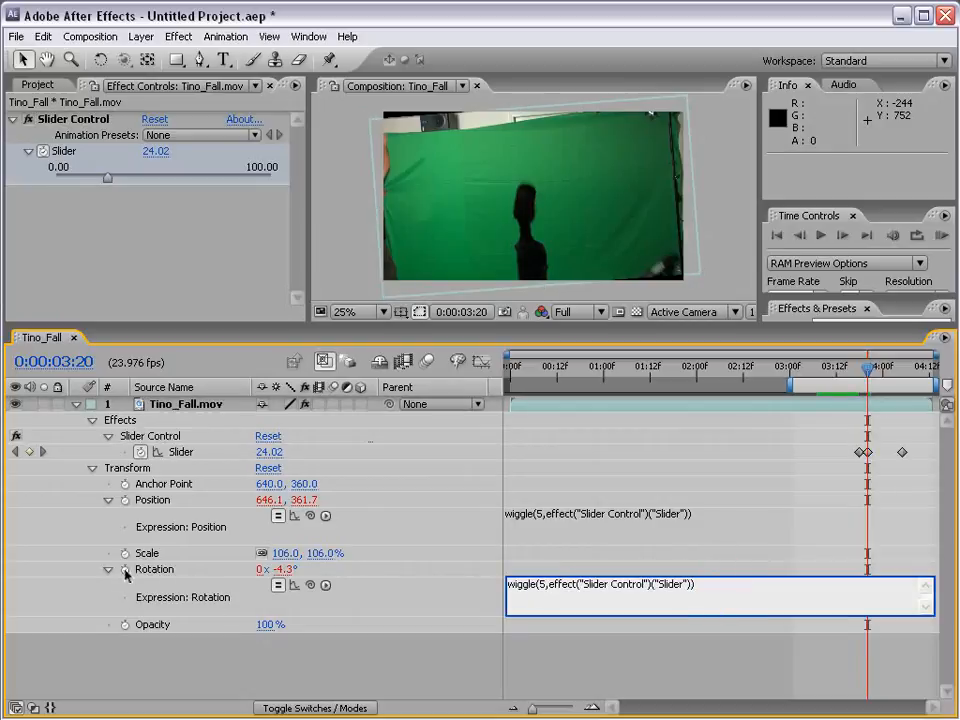
pyautogui.click(711, 586)
pyautogui.click(711, 586)
pyautogui.write(';')
pyautogui.click(510, 585)
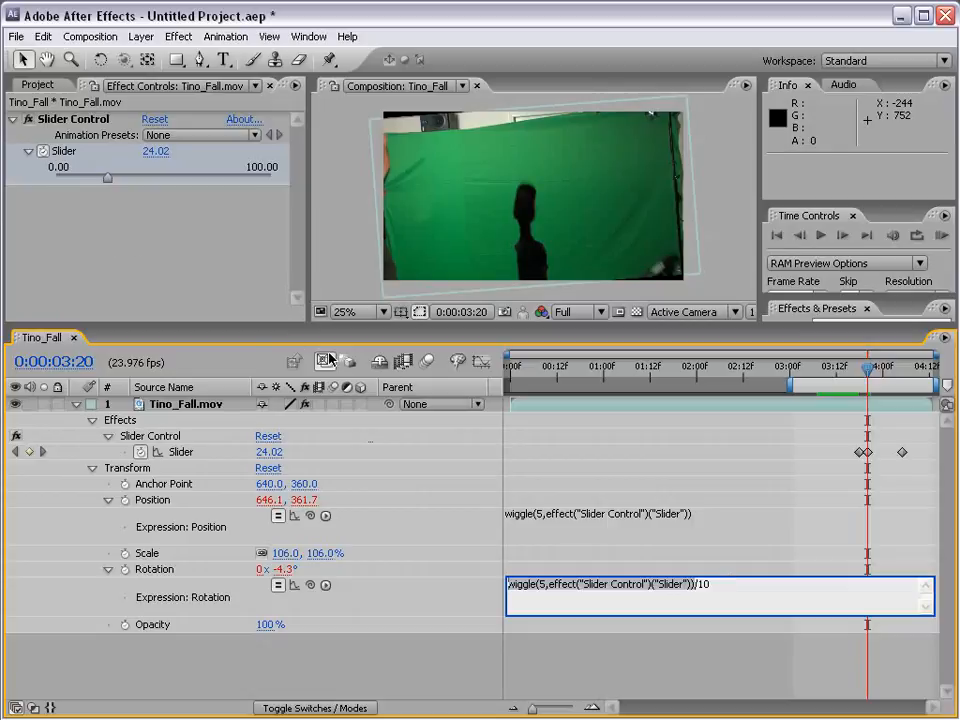
pyautogui.click(648, 651)
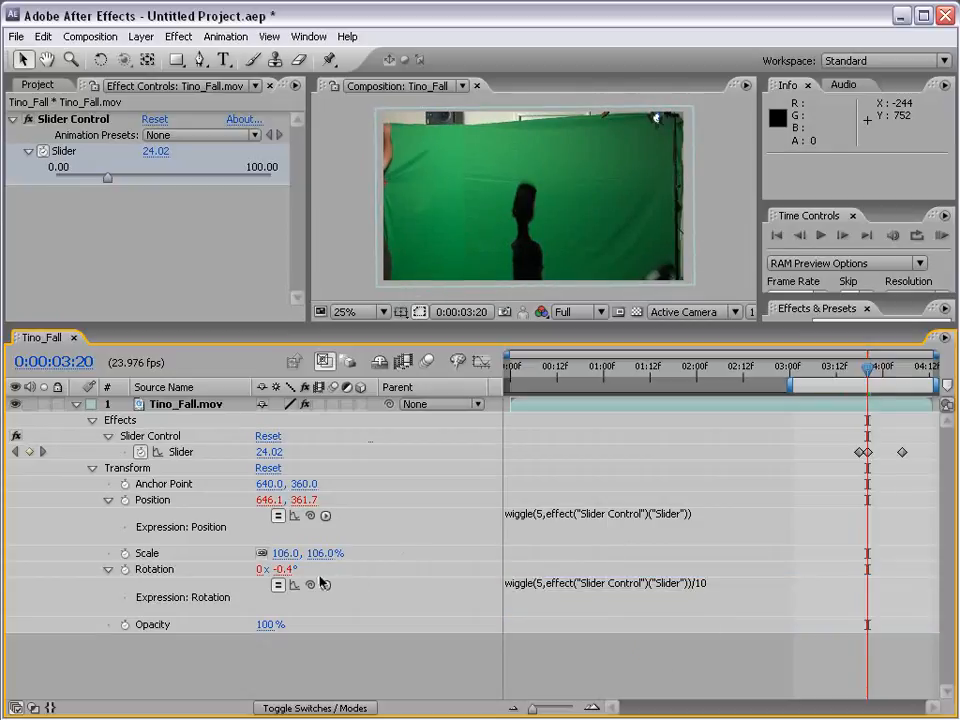
pyautogui.moveTo(851, 370)
pyautogui.mouseDown()
pyautogui.moveTo(899, 370)
pyautogui.moveTo(870, 372)
pyautogui.mouseUp()
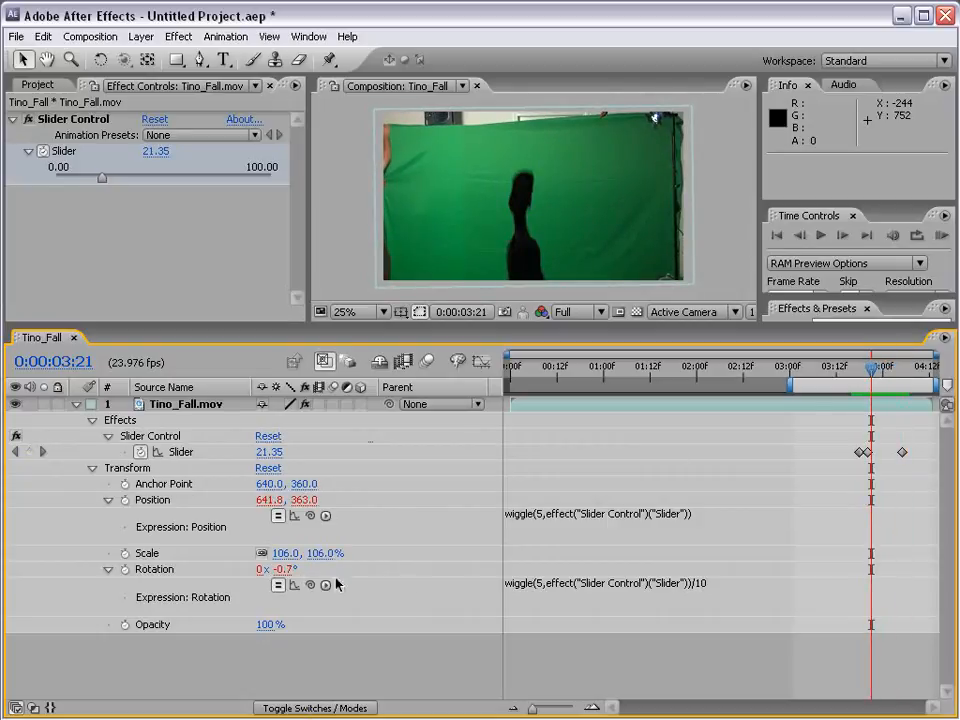
# - Change the Rotation expression's divisor to 5 and scrub around 0:00:03:21 to check the shake
pyautogui.click(718, 585)
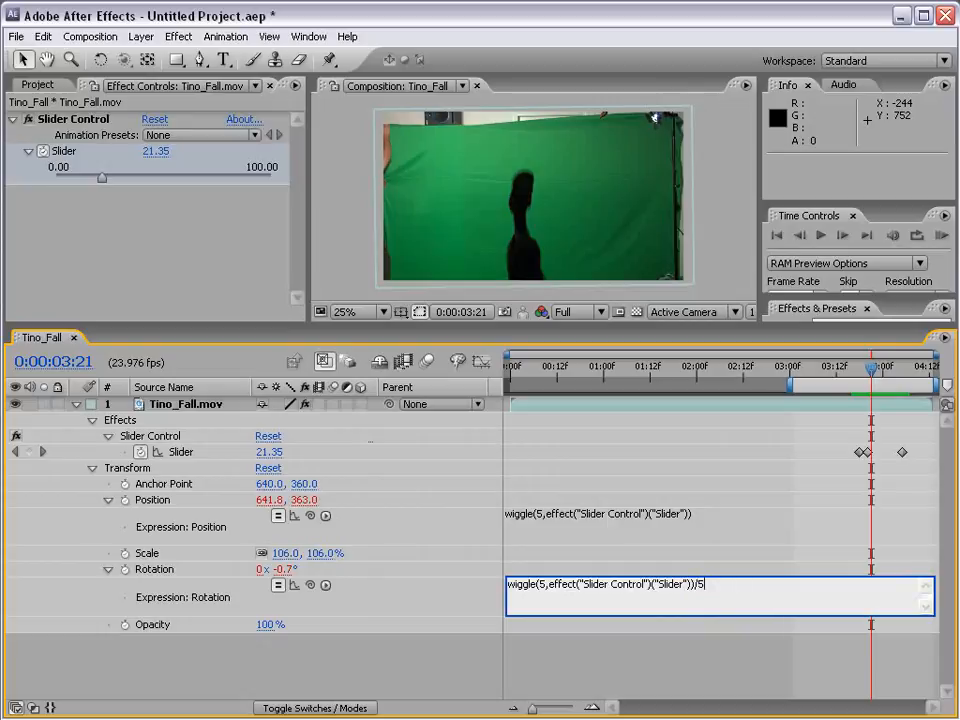
pyautogui.click(751, 656)
pyautogui.moveTo(866, 369)
pyautogui.mouseDown()
pyautogui.moveTo(882, 372)
pyautogui.moveTo(855, 370)
pyautogui.moveTo(871, 370)
pyautogui.mouseUp()
# - Try a divisor of 2 in the Rotation expression and scrub back to 0:00:03:19 to check it
pyautogui.click(704, 587)
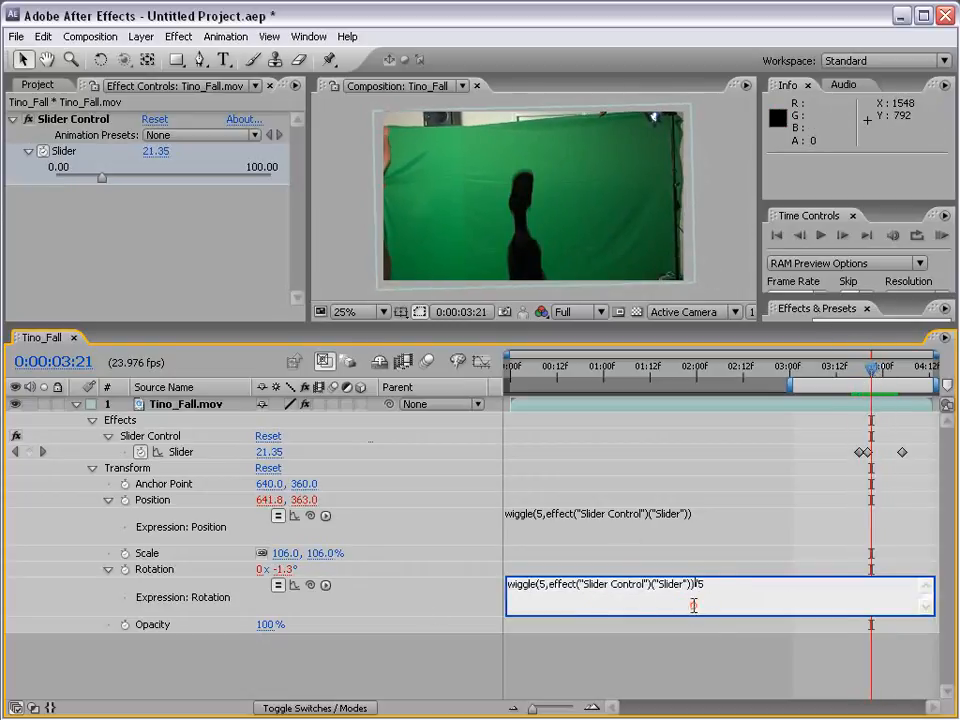
pyautogui.press('BackSpace')
pyautogui.write('2')
pyautogui.press('KP_Enter')
pyautogui.moveTo(870, 369)
pyautogui.mouseDown()
pyautogui.moveTo(861, 370)
pyautogui.moveTo(897, 371)
pyautogui.moveTo(866, 372)
pyautogui.mouseUp()
# - Set the Rotation expression's divisor to 3 and run a RAM preview of the combined shake
pyautogui.click(722, 584)
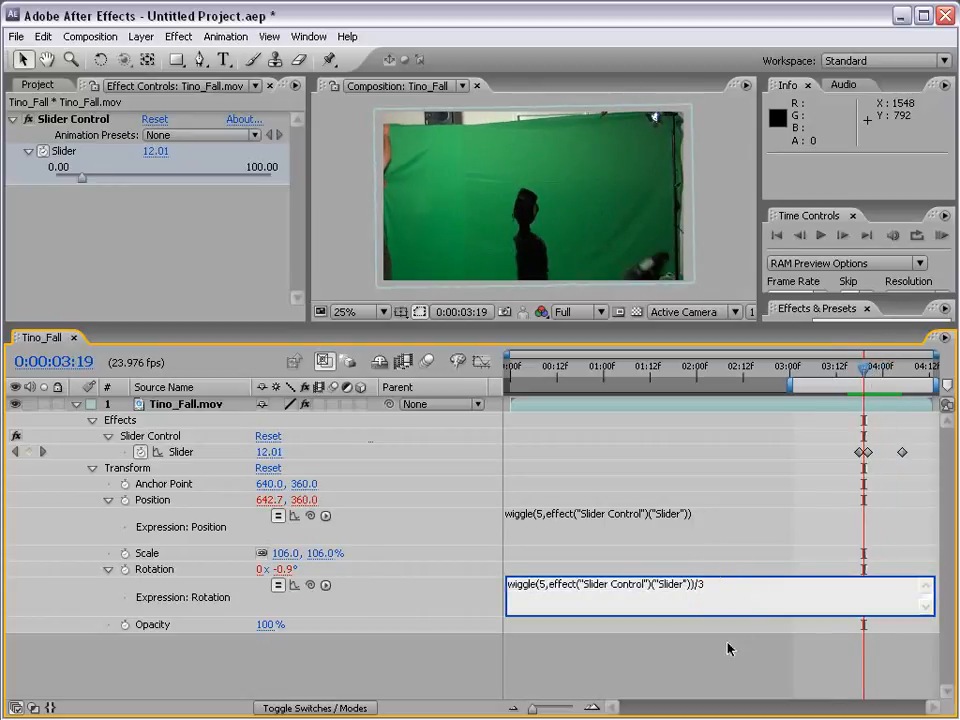
pyautogui.moveTo(827, 370); pyautogui.dragTo(849, 371)
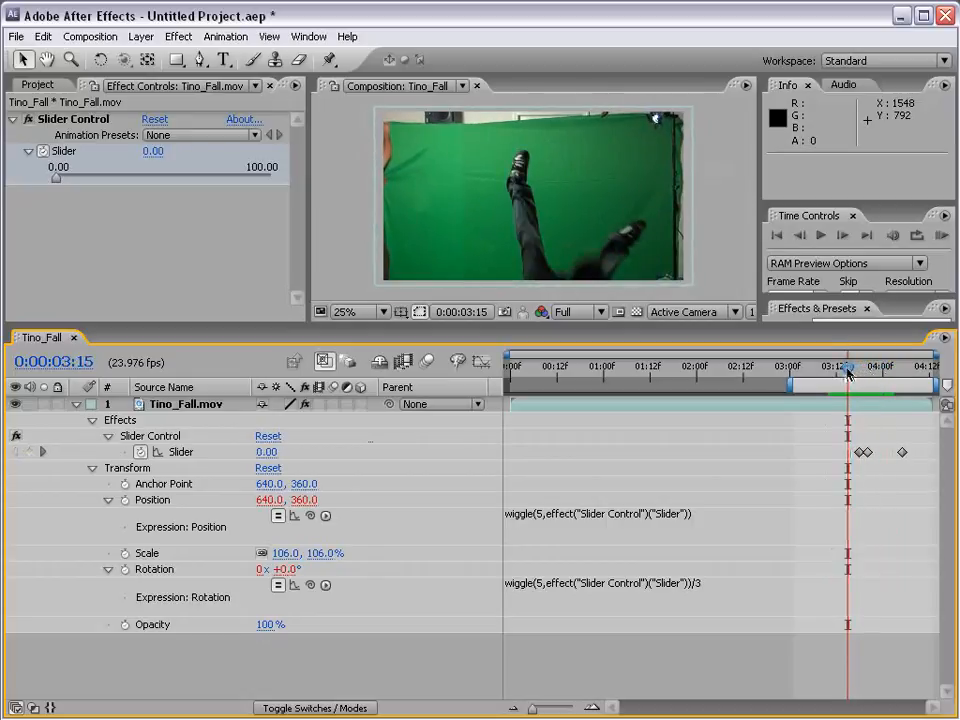
pyautogui.click(942, 238)
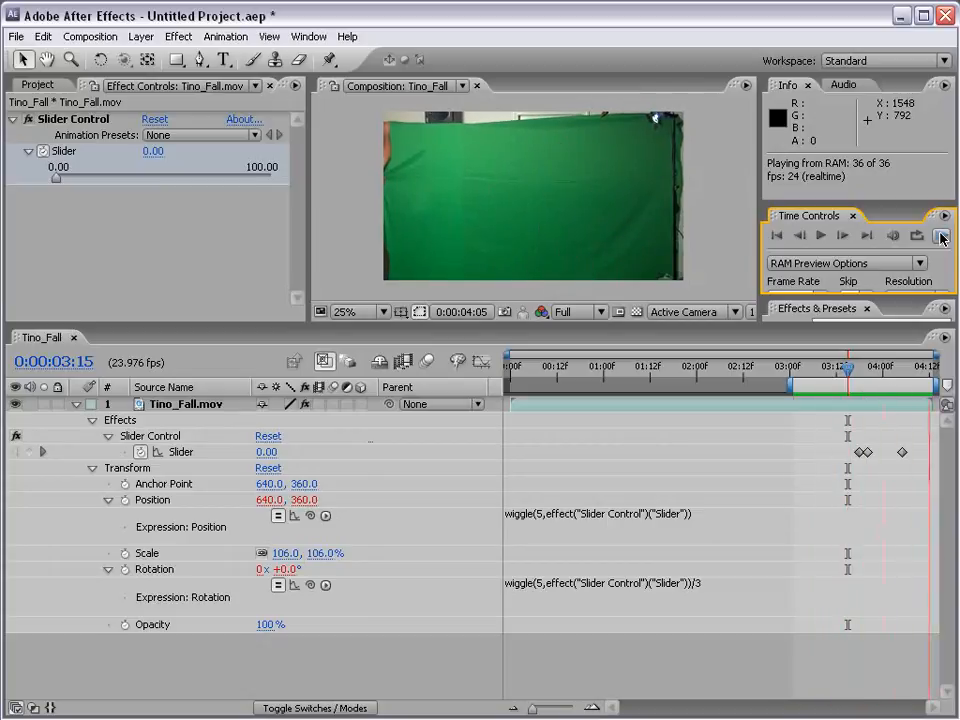
pyautogui.click(745, 654)
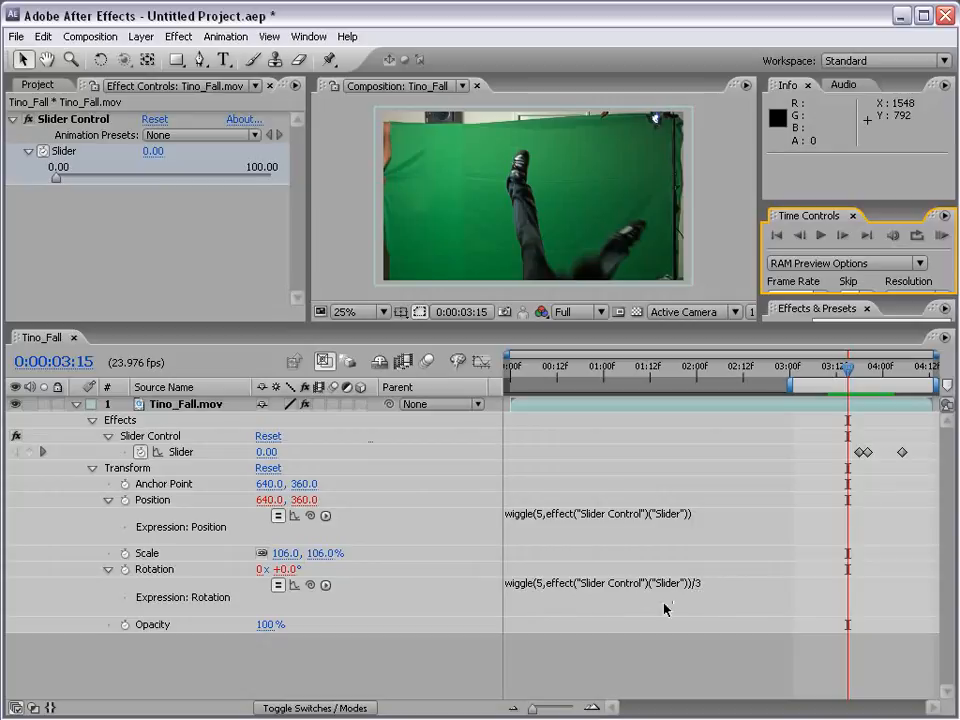
# - Try a wiggle frequency of 12 in the Rotation expression and run a RAM preview
pyautogui.click(548, 584)
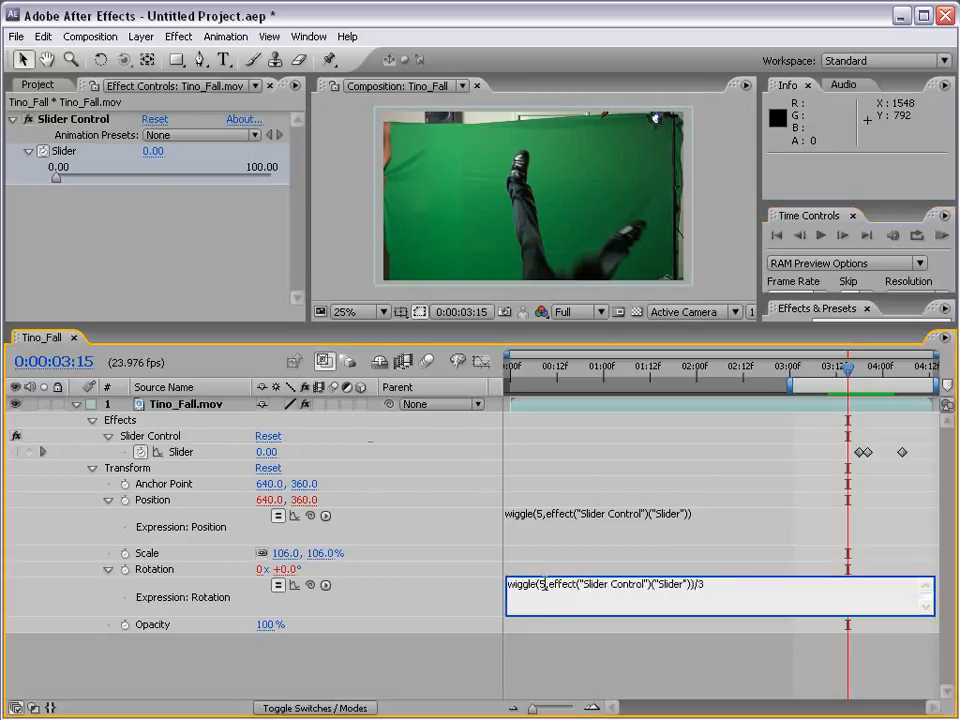
pyautogui.write('12')
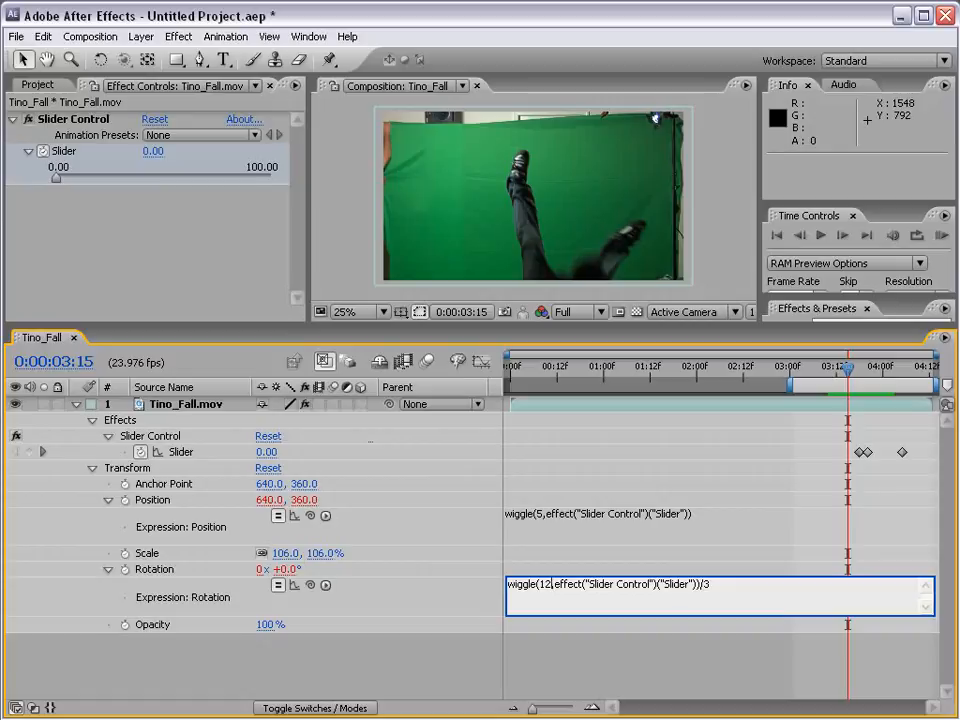
pyautogui.click(621, 656)
pyautogui.click(935, 237)
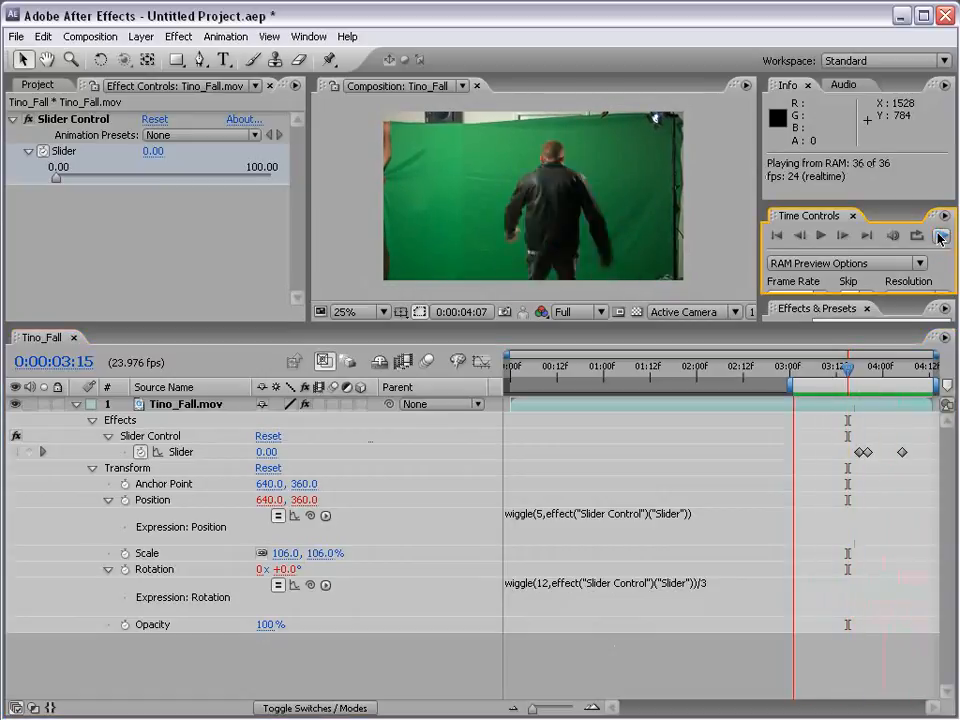
pyautogui.press('space')
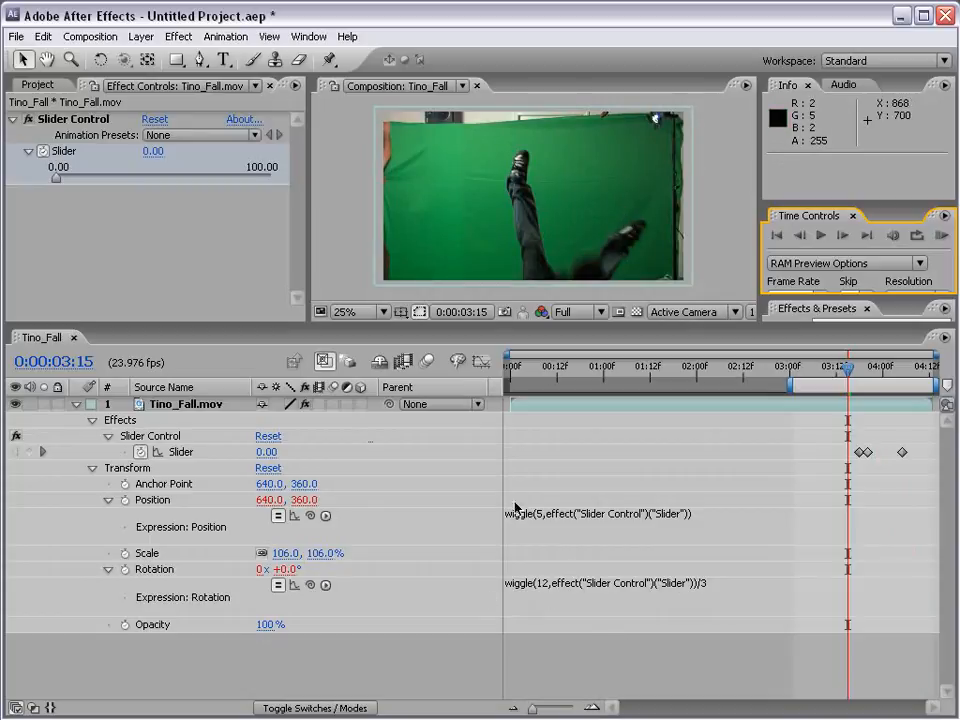
# - Set the wiggle frequency in the Rotation expression back to 5
pyautogui.click(553, 584)
pyautogui.doubleClick(546, 584)
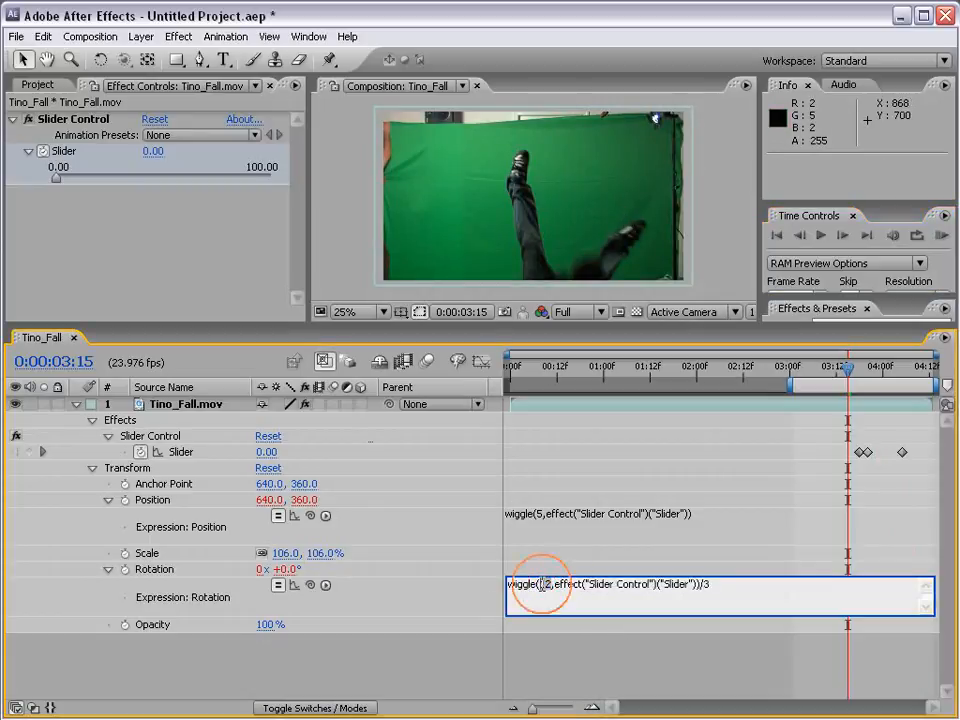
pyautogui.write('5')
pyautogui.click(595, 650)
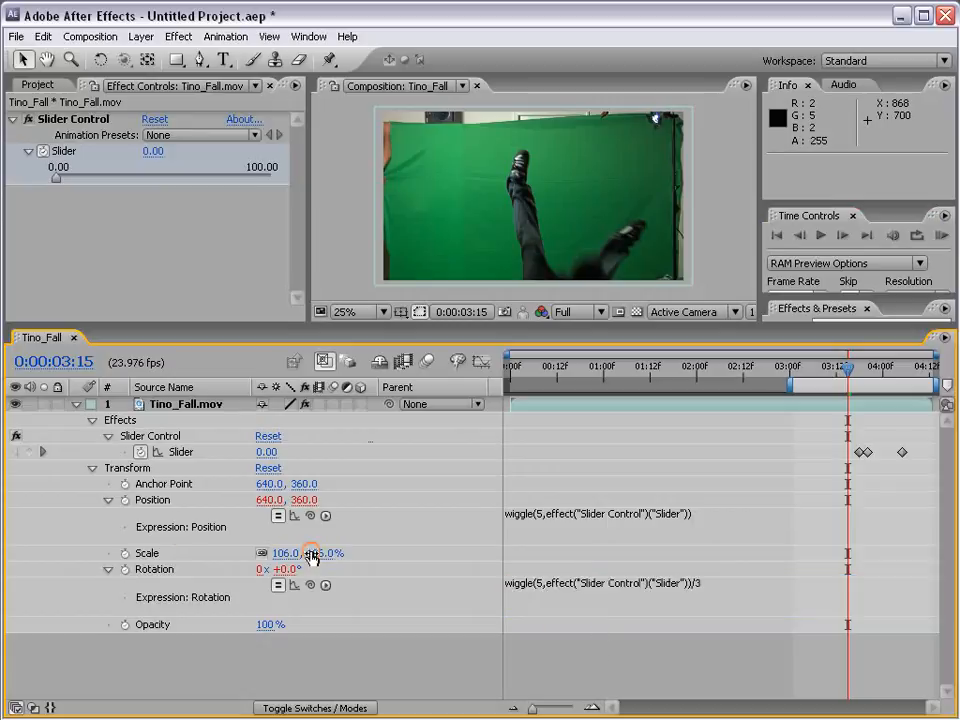
# - Set the wiggle frequency in the Position expression to 12 and run a RAM preview of the shake
pyautogui.click(537, 520)
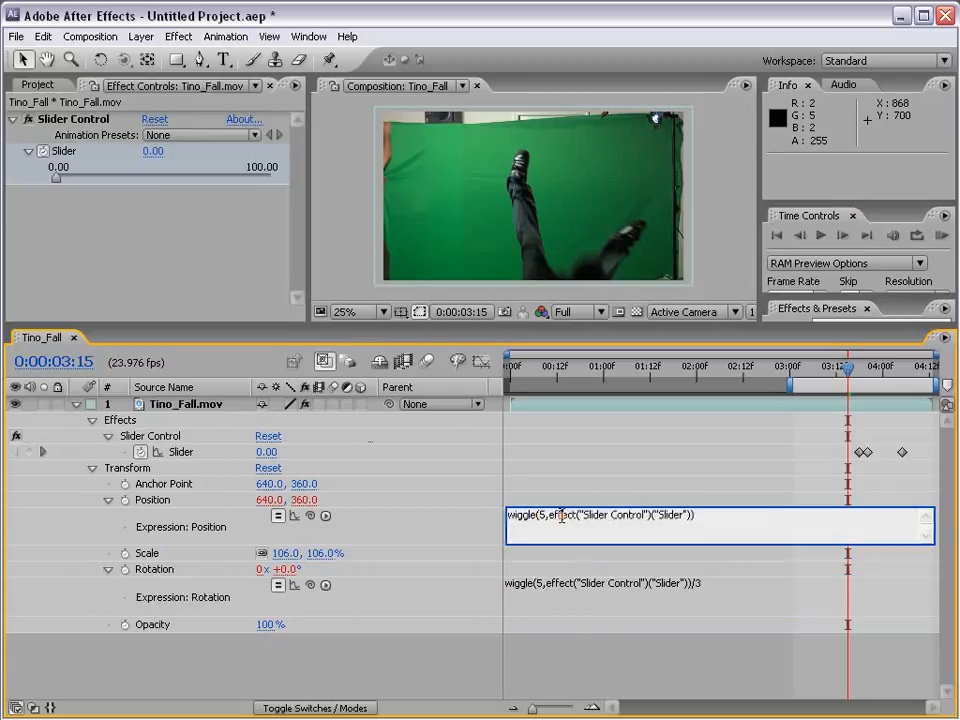
pyautogui.write('12')
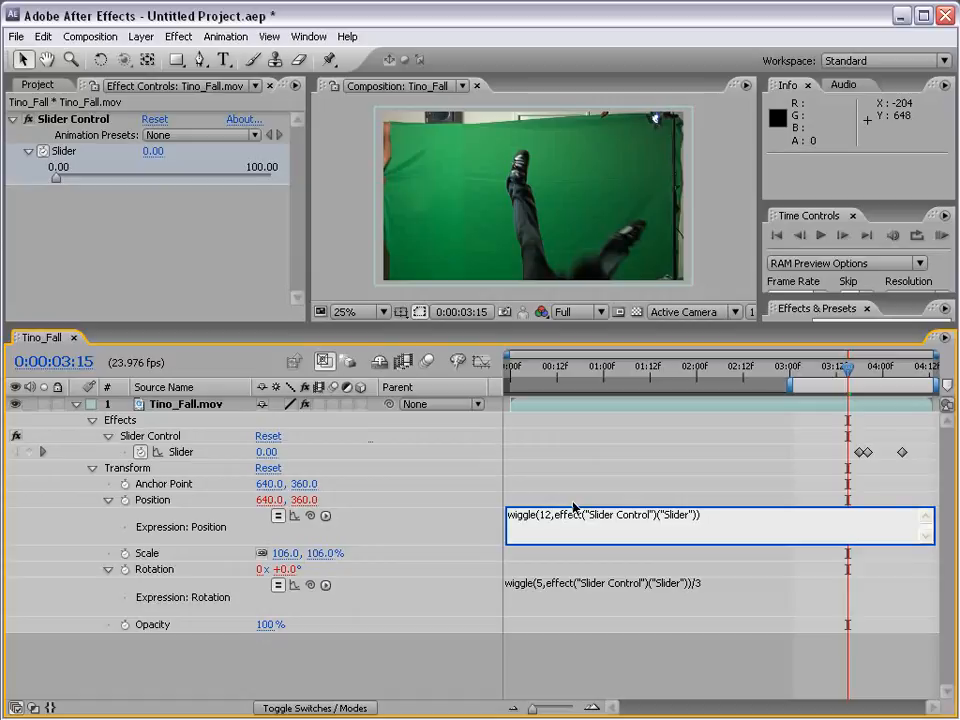
pyautogui.click(573, 505)
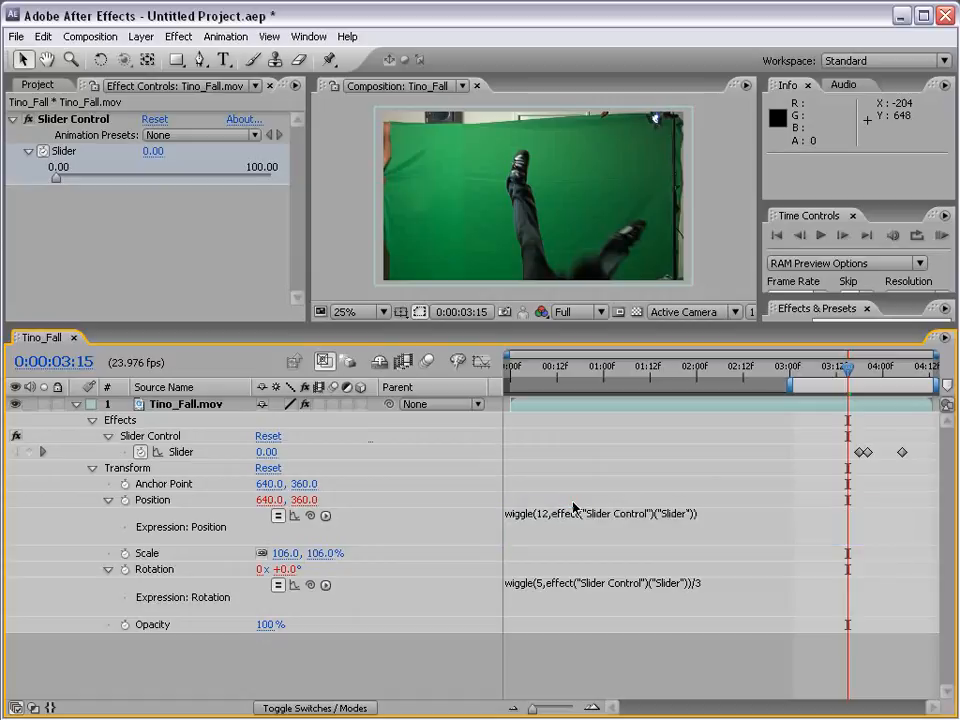
pyautogui.click(943, 238)
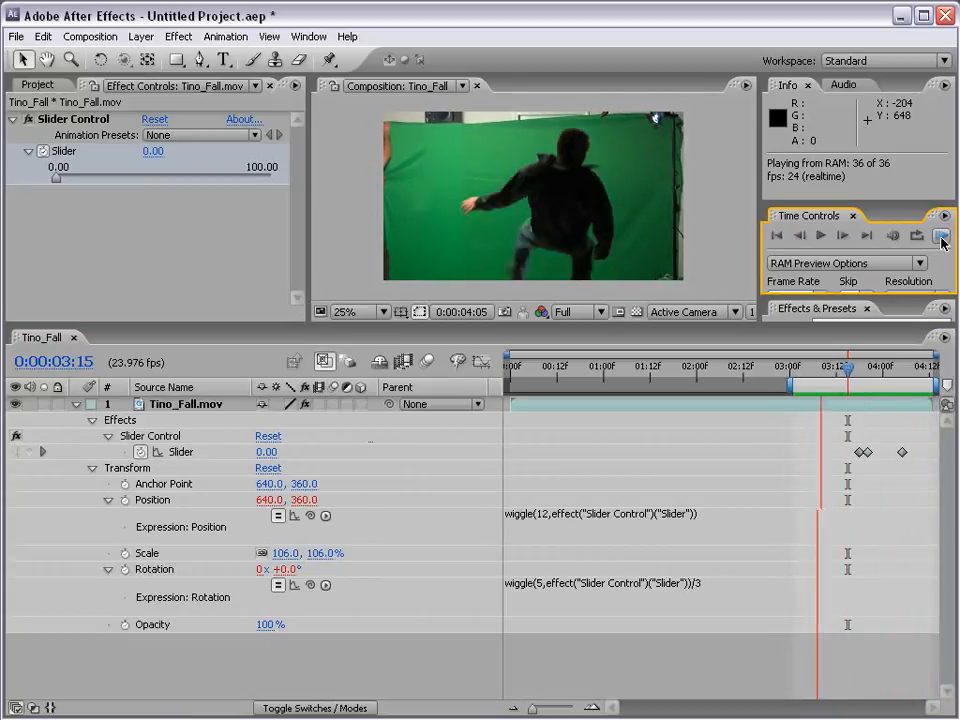
pyautogui.click(664, 665)
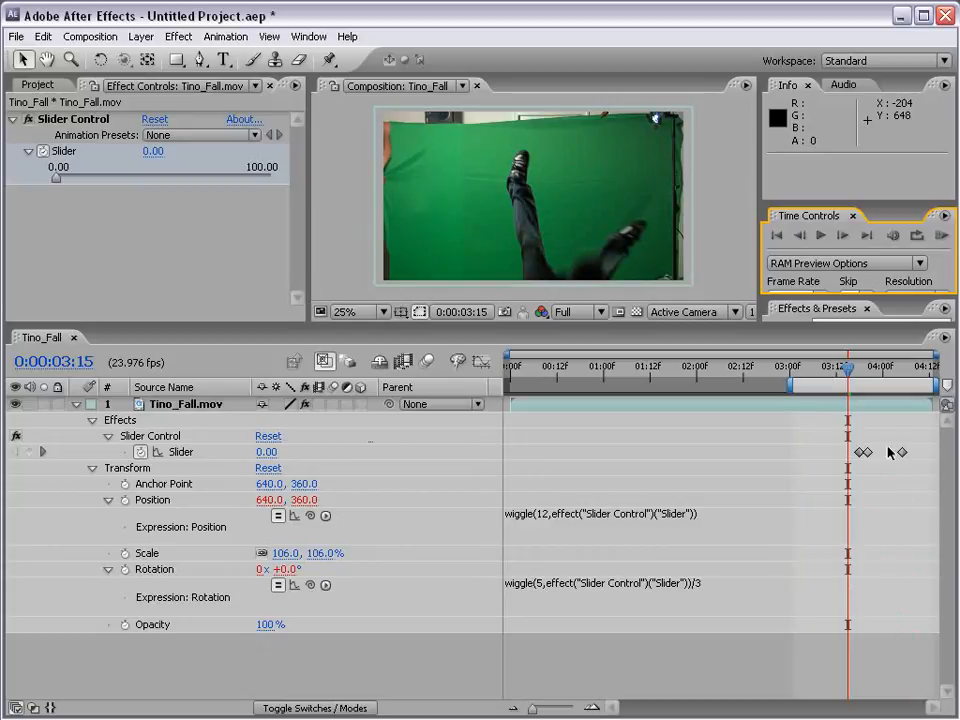
# - Raise the Slider keyframe at 0:00:03:20 to about 62 and preview the stronger shake, checking the frame at 0:00:03:23
pyautogui.click(866, 376)
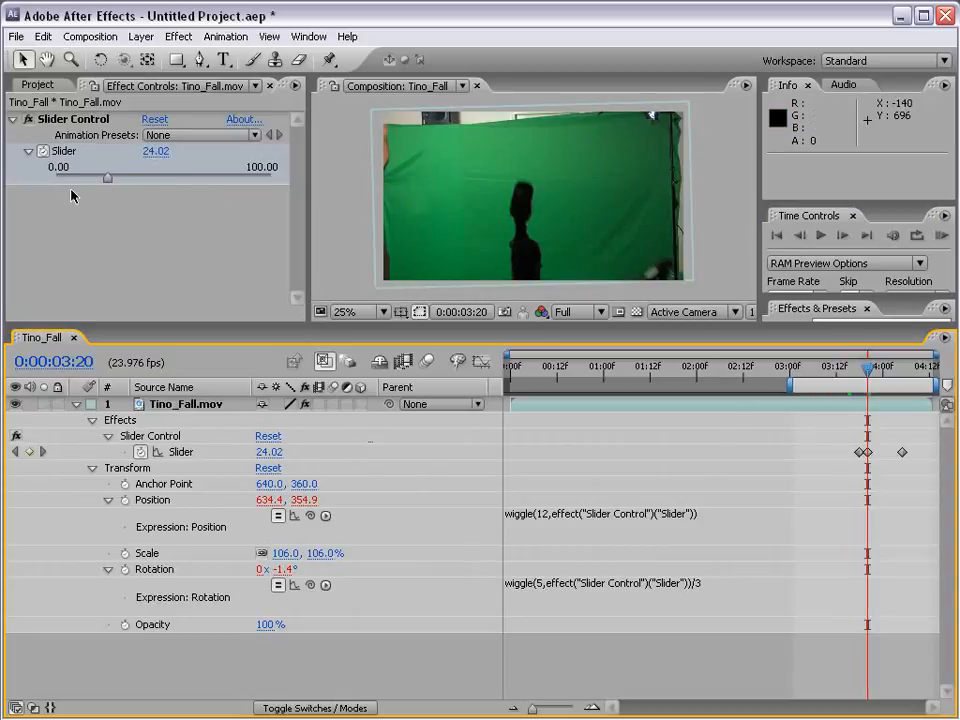
pyautogui.moveTo(109, 179); pyautogui.dragTo(189, 180)
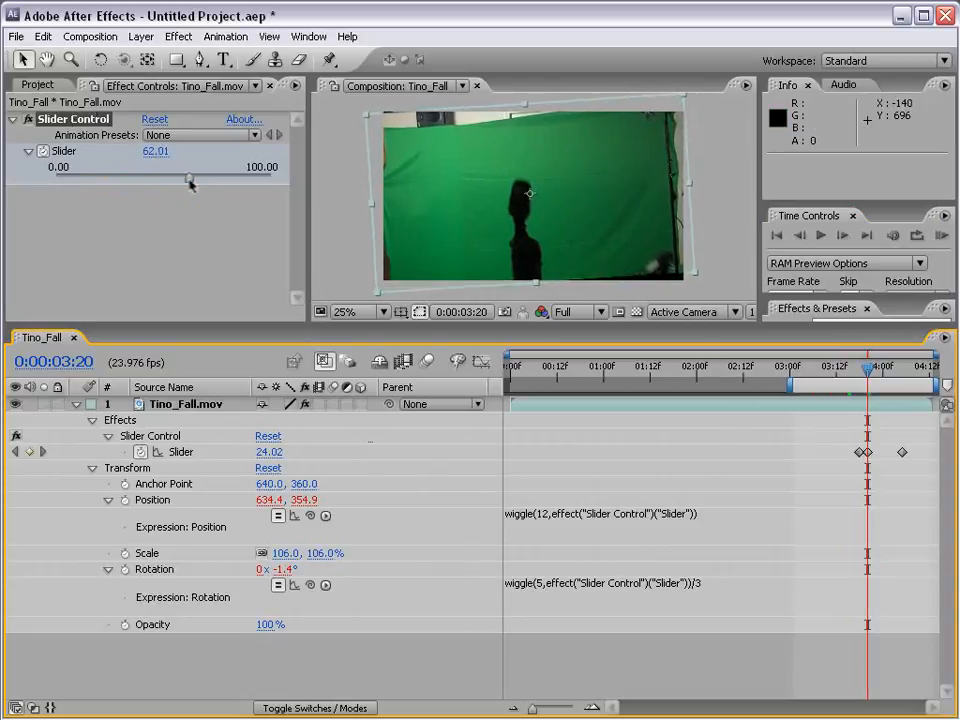
pyautogui.click(940, 235)
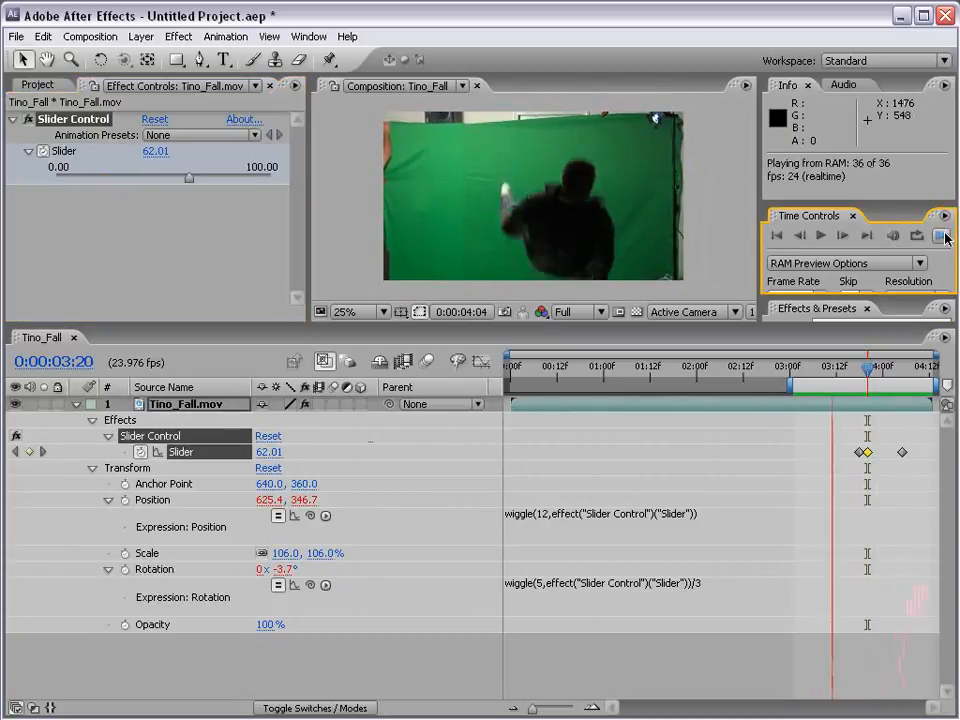
pyautogui.click(945, 238)
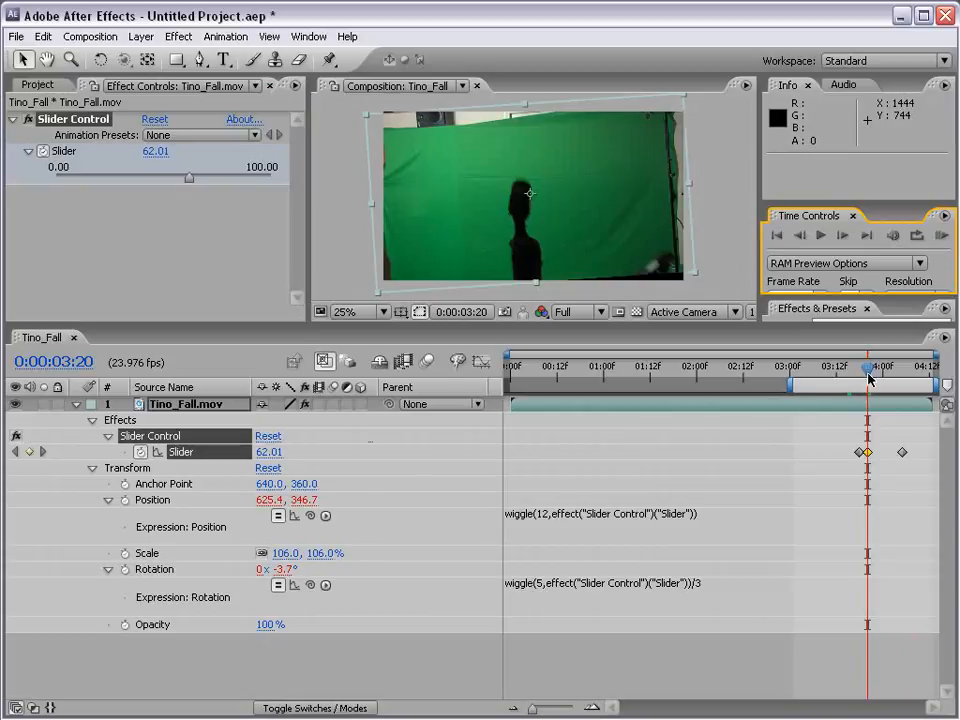
pyautogui.moveTo(868, 371); pyautogui.dragTo(879, 371)
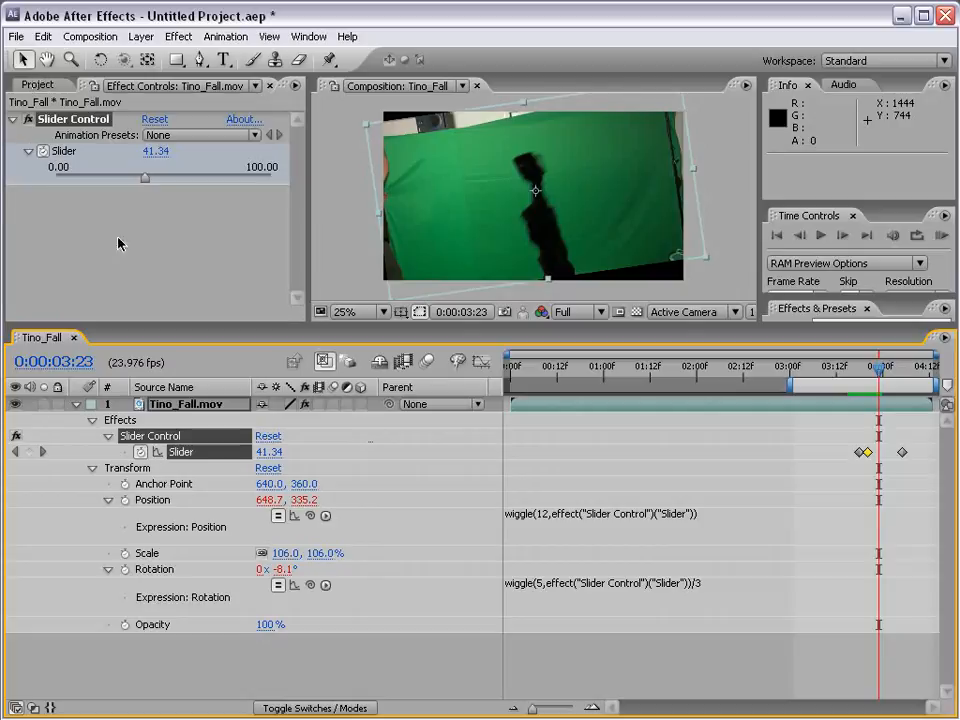
# - Try multiplying the Rotation expression by 2 in place of the division, and scrub back to 0:00:03:17 to check it
pyautogui.click(700, 541)
pyautogui.click(724, 583)
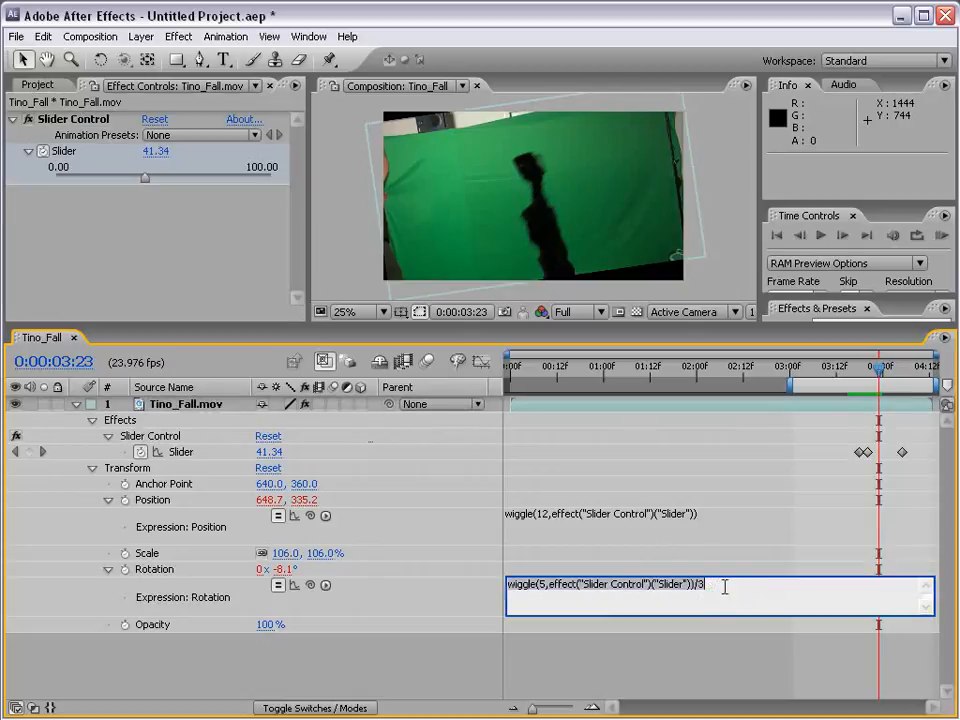
pyautogui.click(725, 587)
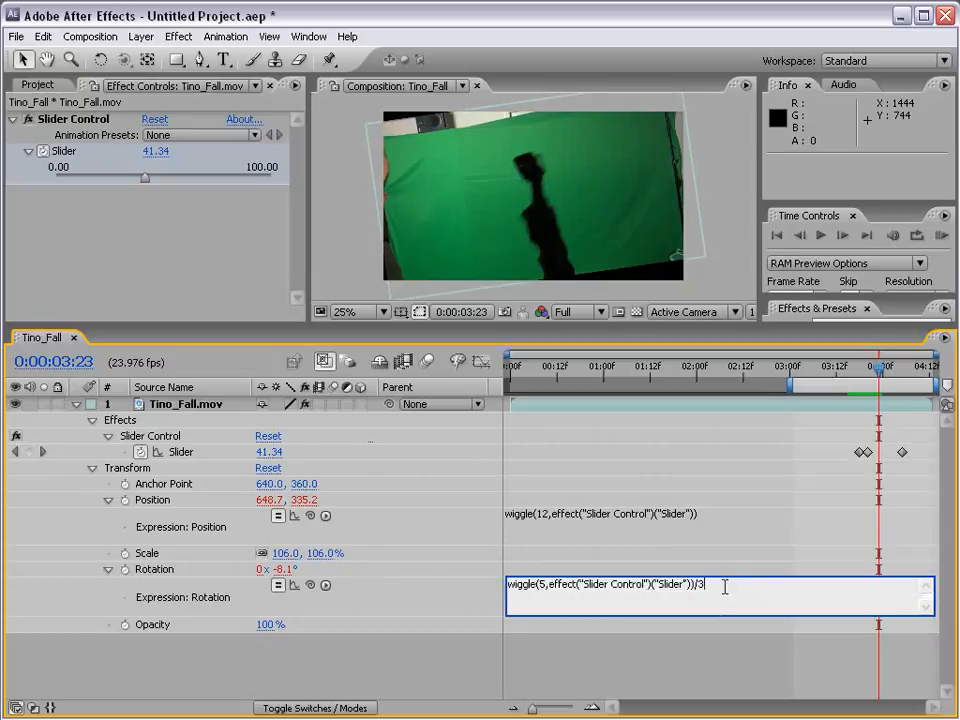
pyautogui.press('BackSpace')
pyautogui.press('BackSpace')
pyautogui.write('*2')
pyautogui.click(670, 572)
pyautogui.click(866, 370)
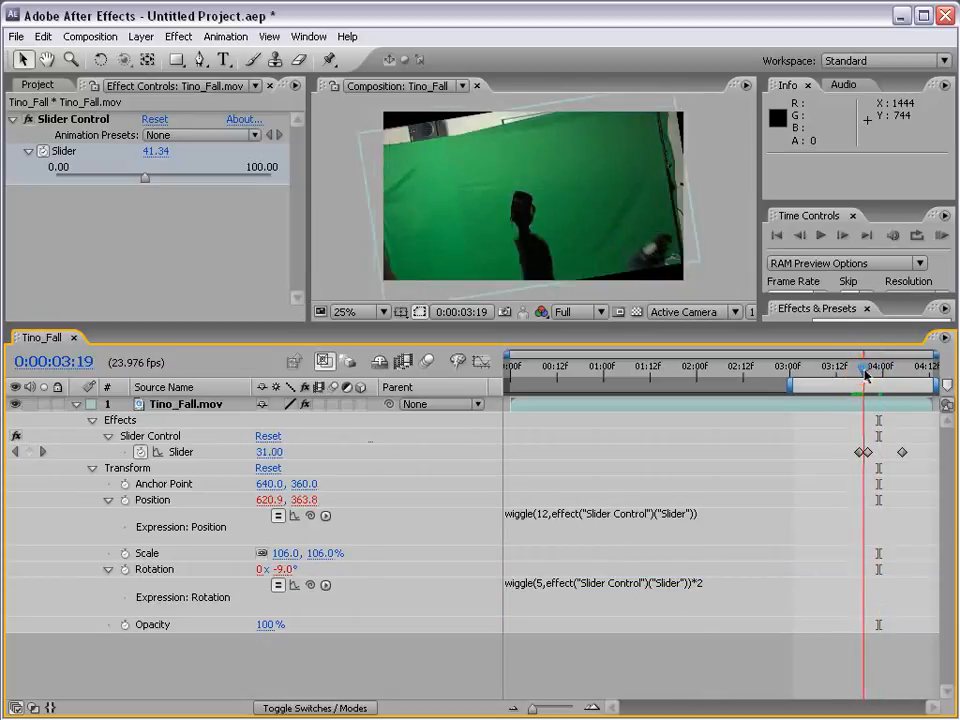
pyautogui.moveTo(866, 372); pyautogui.dragTo(857, 372)
# - Replace the multiplier at the end of the Rotation expression with a division by 2
pyautogui.click(695, 583)
pyautogui.press('BackSpace')
pyautogui.press('BackSpace')
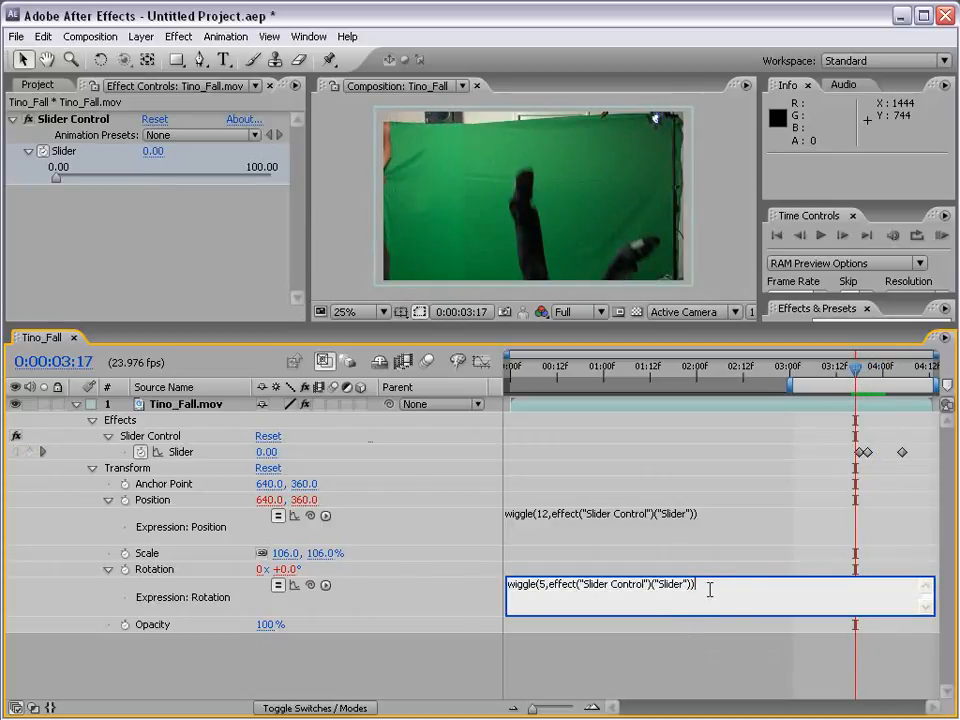
pyautogui.write('/2')
pyautogui.click(615, 659)
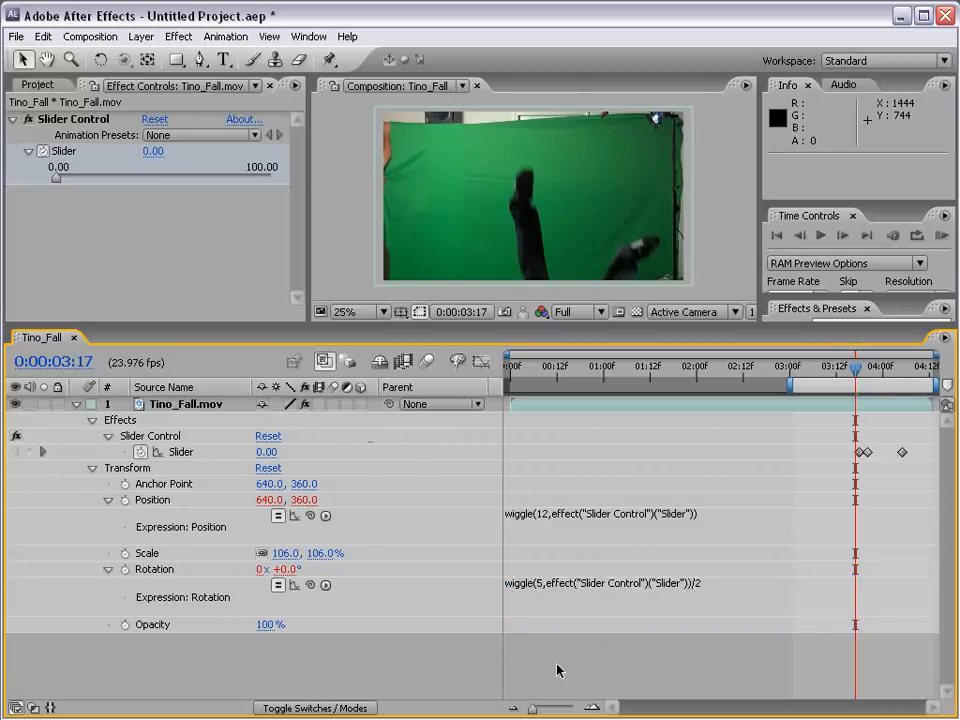